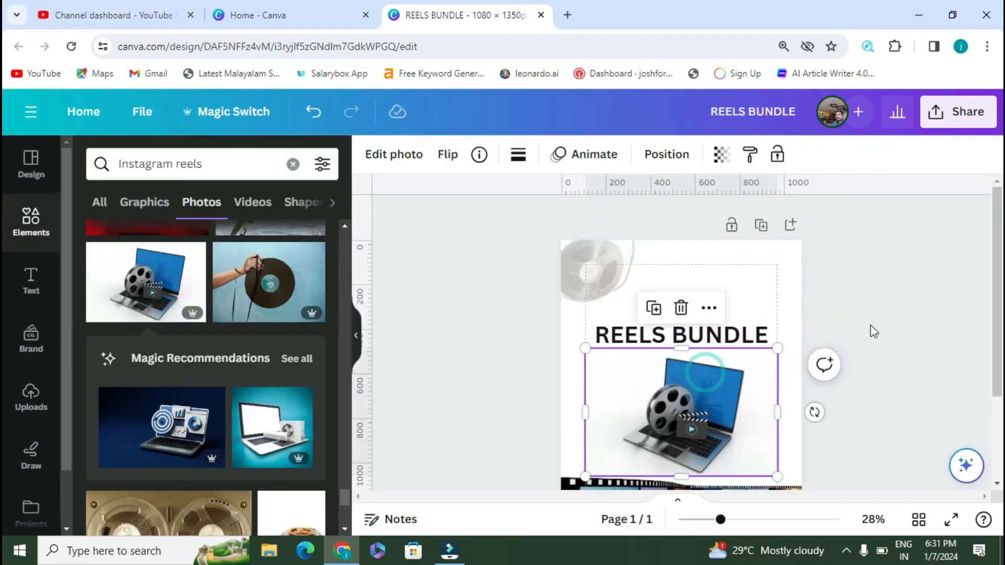
Step: Centre the enlarged laptop photo on the page
{"action": "left_click_drag", "start_coordinate": [735, 360], "coordinate": [850, 437]}
{"action": "left_click_drag", "start_coordinate": [750, 422], "coordinate": [750, 476]}
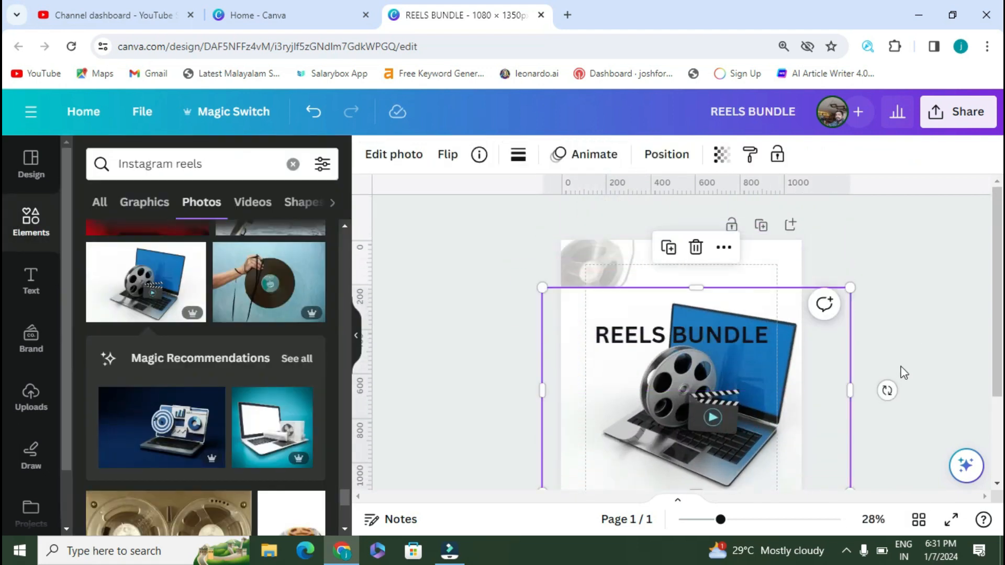
{"action": "scroll", "coordinate": [898, 362], "scroll_direction": "down", "scroll_amount": 1}
{"action": "left_click", "coordinate": [896, 321]}
{"action": "left_click", "coordinate": [613, 272]}
{"action": "left_click_drag", "start_coordinate": [743, 419], "coordinate": [711, 396]}
{"action": "left_click", "coordinate": [906, 359]}
{"action": "scroll", "coordinate": [905, 359], "scroll_direction": "down", "scroll_amount": 2}
Step: Delete the faded, rotated reel image
{"action": "left_click", "coordinate": [818, 402]}
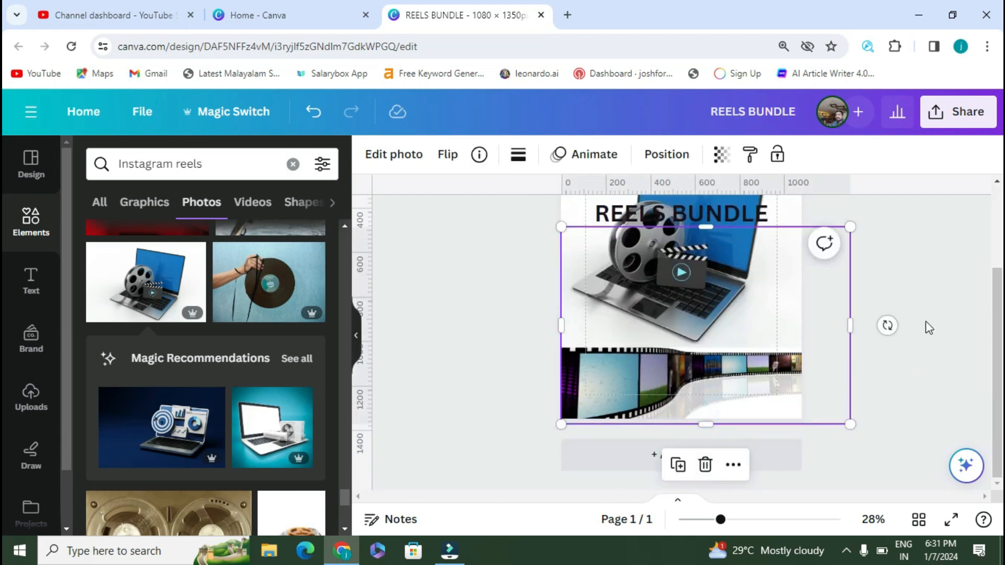
{"action": "scroll", "coordinate": [759, 303], "scroll_direction": "up", "scroll_amount": 3}
{"action": "left_click", "coordinate": [393, 154]}
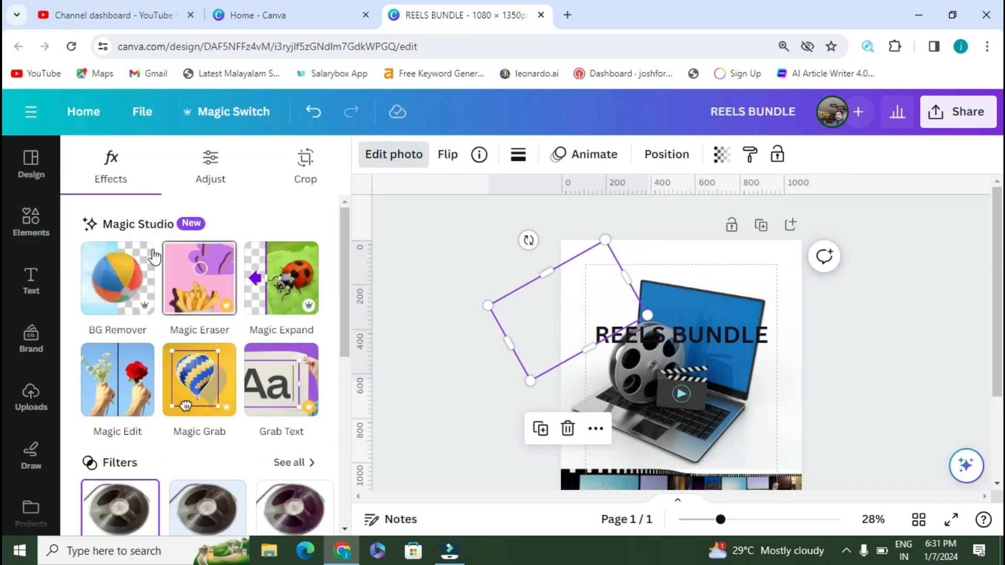
{"action": "left_click", "coordinate": [569, 429]}
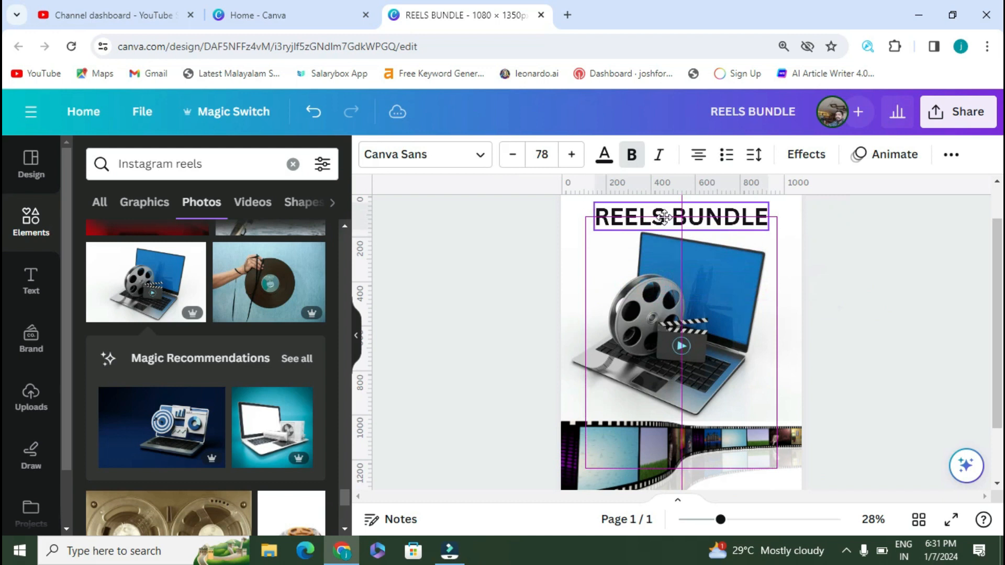
{"action": "scroll", "coordinate": [878, 264], "scroll_direction": "down", "scroll_amount": 1}
Step: Remove the laptop photo's background with BG Remover
{"action": "left_click", "coordinate": [799, 280]}
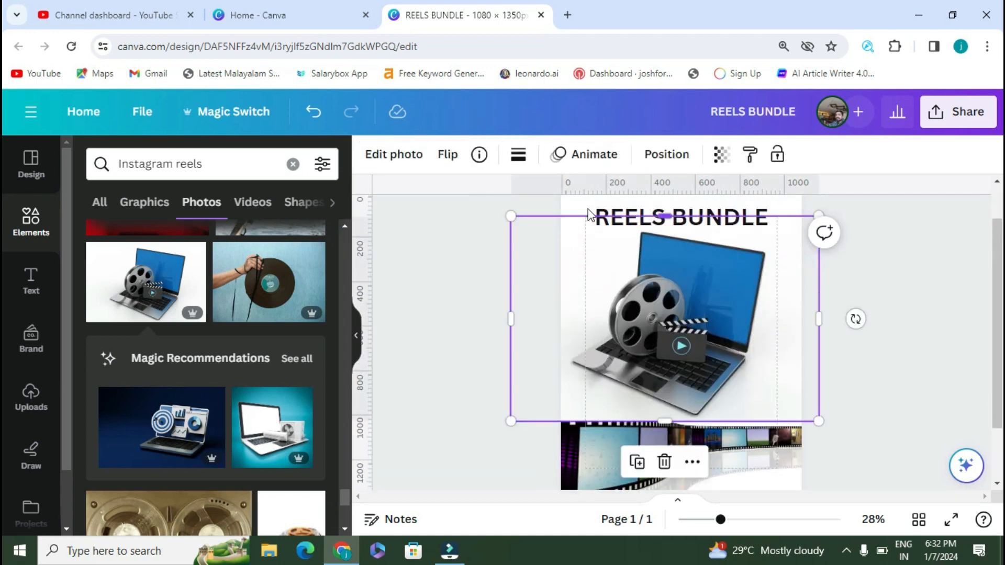
{"action": "left_click", "coordinate": [398, 154]}
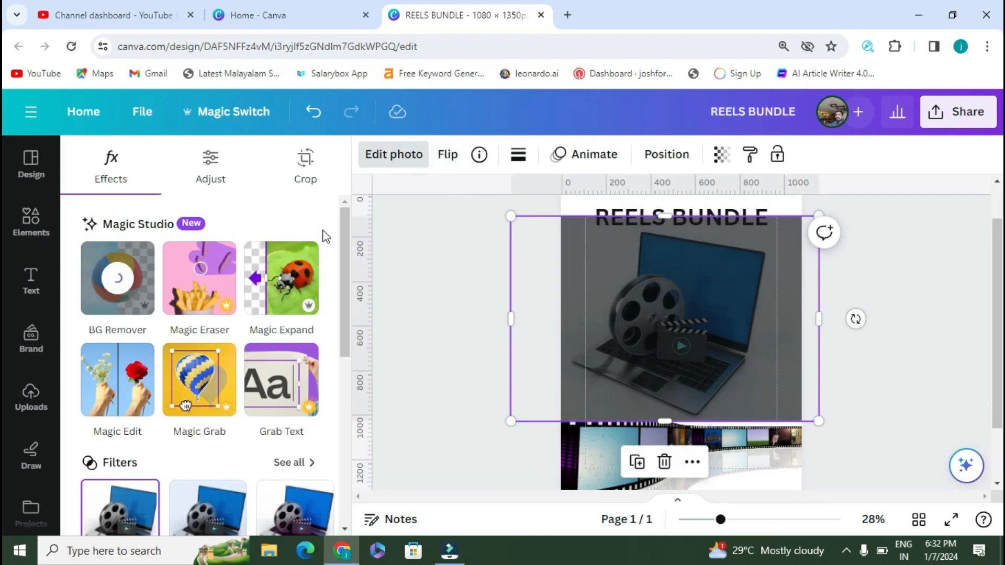
{"action": "left_click", "coordinate": [937, 331]}
{"action": "scroll", "coordinate": [932, 309], "scroll_direction": "up", "scroll_amount": 1}
Step: Crop and shrink the laptop, placing it at the page's lower right above the film strip
{"action": "left_click", "coordinate": [749, 335]}
{"action": "left_click_drag", "start_coordinate": [509, 365], "coordinate": [573, 376]}
{"action": "left_click_drag", "start_coordinate": [819, 366], "coordinate": [769, 366]}
{"action": "left_click_drag", "start_coordinate": [672, 264], "coordinate": [676, 277]}
{"action": "scroll", "coordinate": [733, 340], "scroll_direction": "down", "scroll_amount": 3}
{"action": "left_click_drag", "start_coordinate": [771, 346], "coordinate": [818, 389]}
{"action": "scroll", "coordinate": [890, 305], "scroll_direction": "up", "scroll_amount": 3}
{"action": "left_click_drag", "start_coordinate": [754, 394], "coordinate": [736, 357]}
{"action": "left_click_drag", "start_coordinate": [791, 241], "coordinate": [687, 342]}
{"action": "left_click_drag", "start_coordinate": [666, 400], "coordinate": [779, 406]}
{"action": "left_click_drag", "start_coordinate": [668, 346], "coordinate": [639, 319]}
{"action": "left_click", "coordinate": [896, 305]}
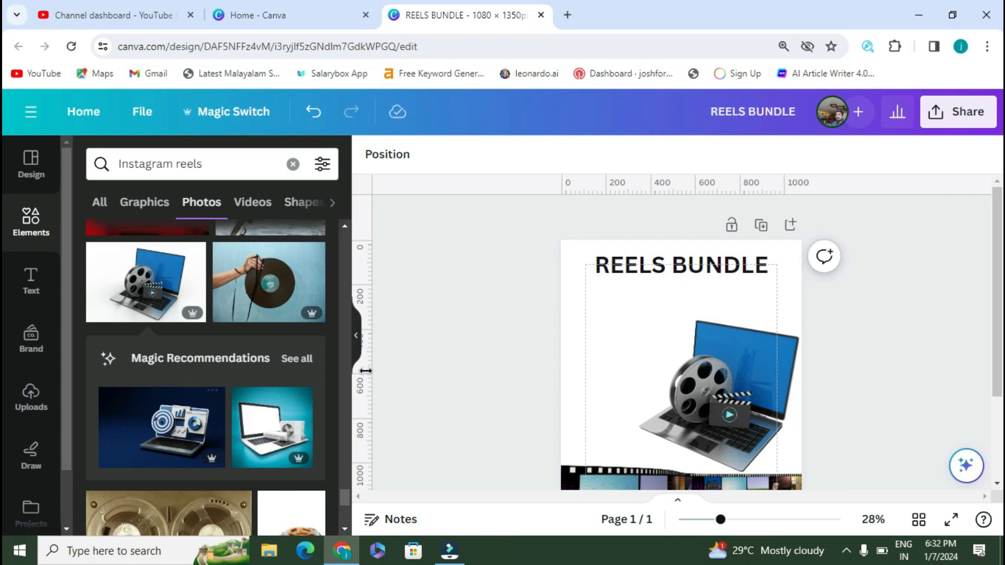
Step: Search elements for 'Instagram logo' and show the Graphics results
{"action": "scroll", "coordinate": [220, 433], "scroll_direction": "down", "scroll_amount": 10}
{"action": "left_click", "coordinate": [210, 165]}
{"action": "key", "text": "BackSpace"}
{"action": "key", "text": "BackSpace"}
{"action": "key", "text": "BackSpace"}
{"action": "key", "text": "BackSpace"}
{"action": "key", "text": "BackSpace"}
{"action": "key", "text": "BackSpace"}
{"action": "key", "text": "Return"}
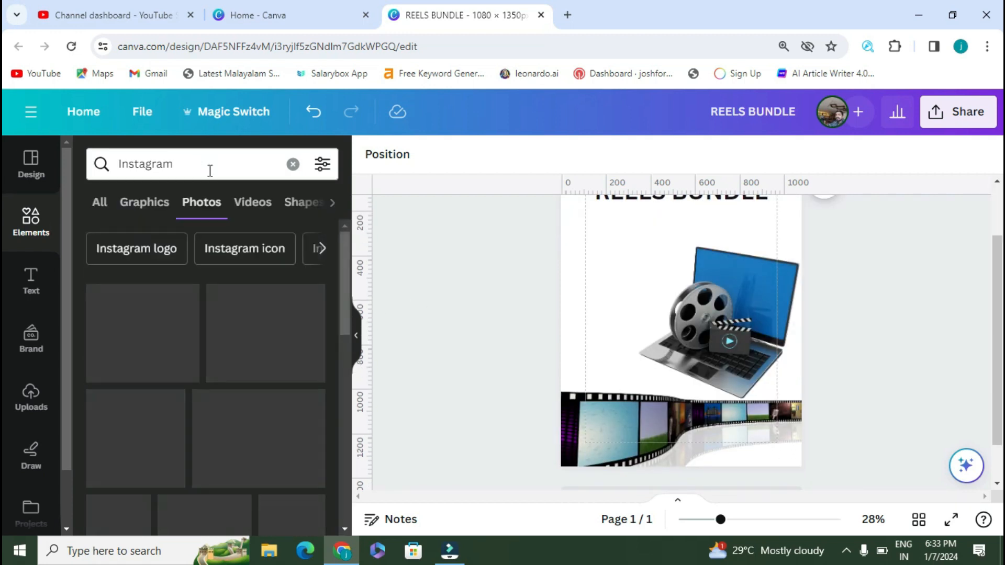
{"action": "left_click", "coordinate": [162, 248]}
{"action": "scroll", "coordinate": [281, 310], "scroll_direction": "down", "scroll_amount": 3}
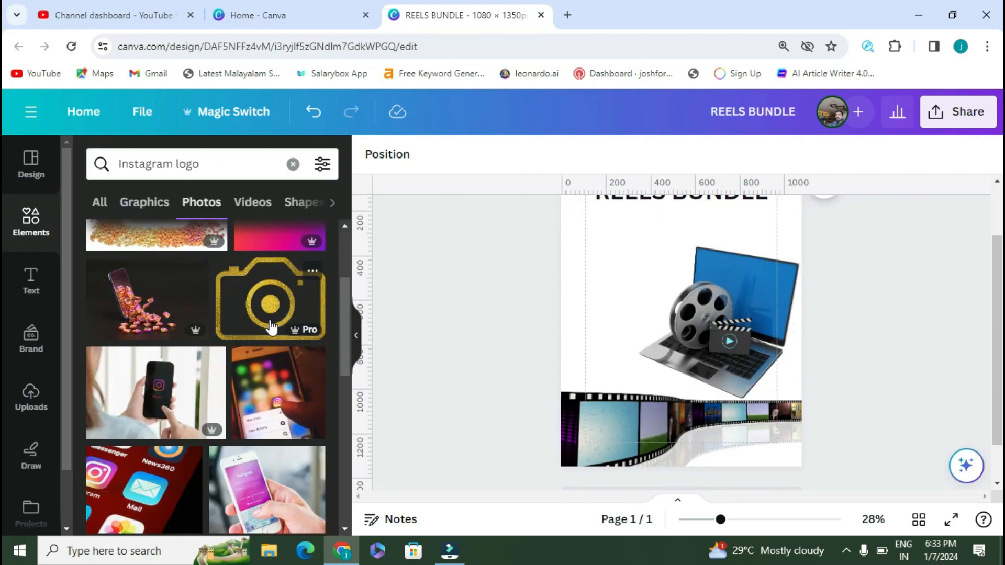
{"action": "scroll", "coordinate": [271, 326], "scroll_direction": "down", "scroll_amount": 5}
{"action": "left_click", "coordinate": [166, 205]}
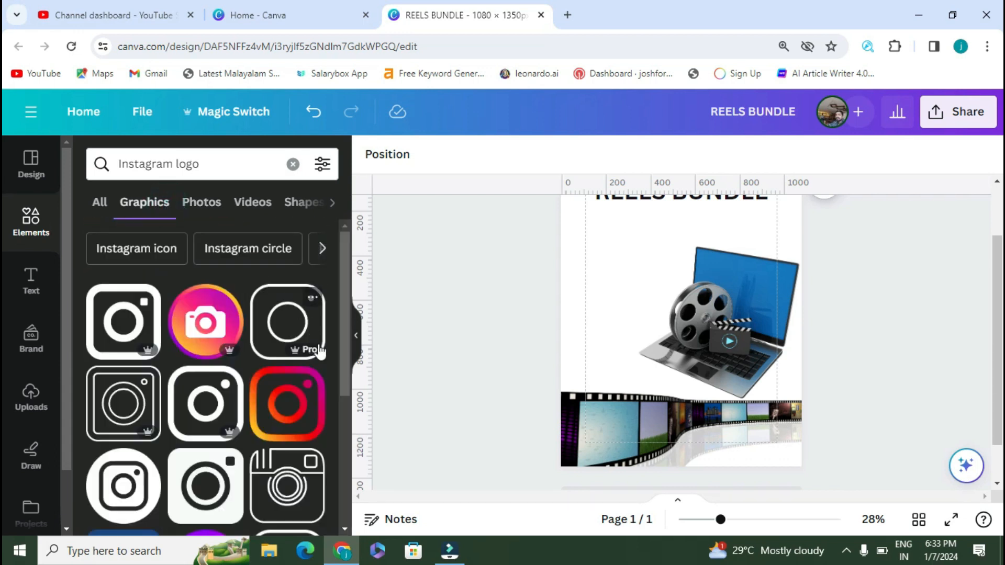
Step: Add the gradient Instagram logo, shrink it and place it at the top-left
{"action": "left_click", "coordinate": [287, 404]}
{"action": "left_click_drag", "start_coordinate": [779, 218], "coordinate": [639, 355]}
{"action": "left_click_drag", "start_coordinate": [595, 381], "coordinate": [592, 236]}
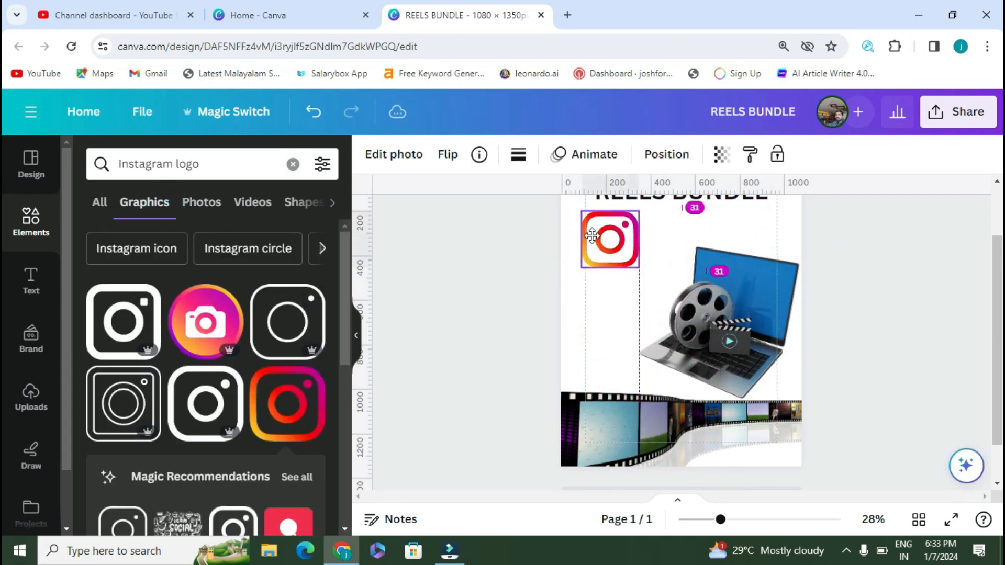
{"action": "left_click", "coordinate": [903, 252]}
{"action": "scroll", "coordinate": [872, 274], "scroll_direction": "up", "scroll_amount": 2}
{"action": "scroll", "coordinate": [235, 319], "scroll_direction": "down", "scroll_amount": 4}
Step: Add a Facebook logo, shrink it and place it below the Instagram logo
{"action": "left_click", "coordinate": [156, 466]}
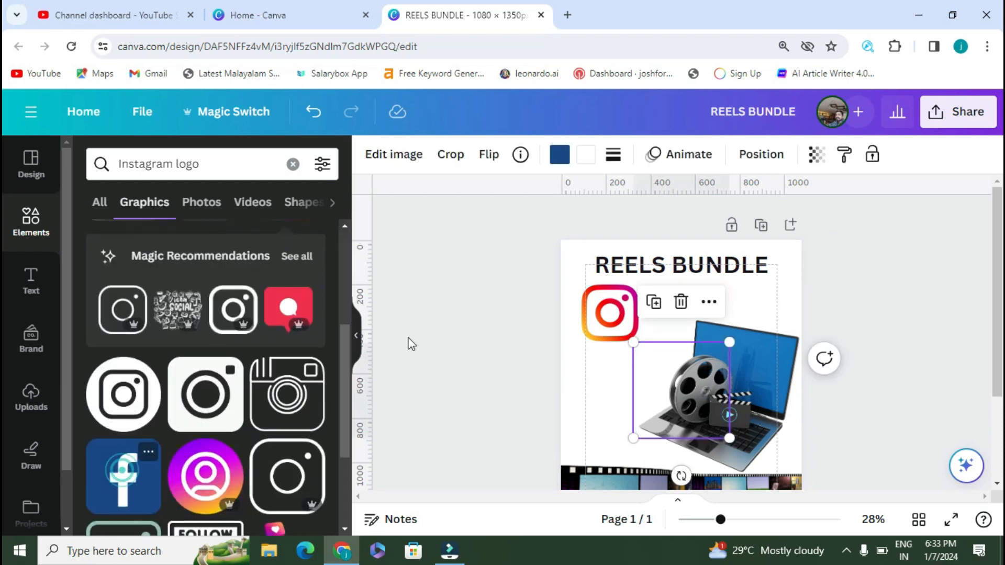
{"action": "left_click_drag", "start_coordinate": [729, 343], "coordinate": [616, 391]}
{"action": "left_click", "coordinate": [925, 261]}
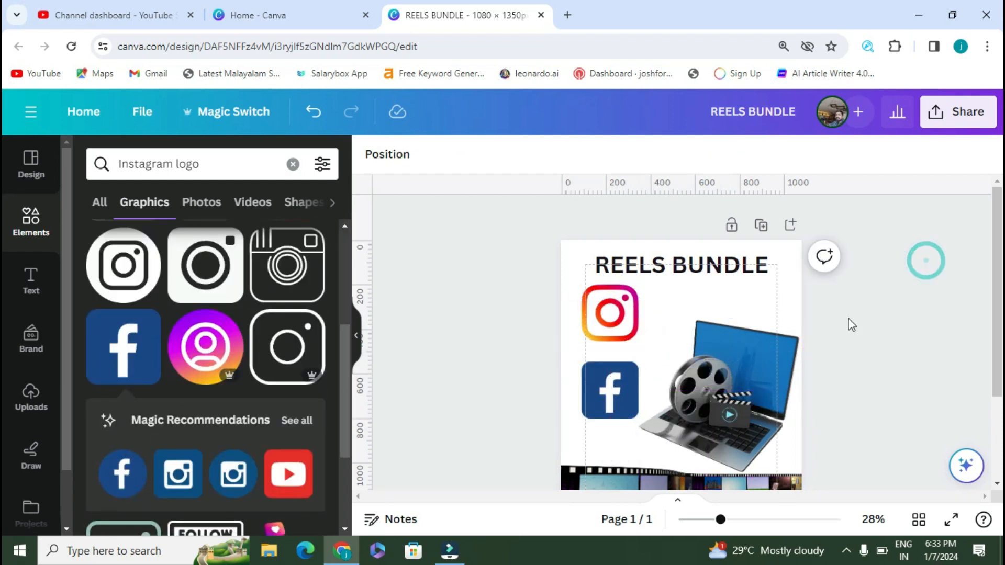
{"action": "left_click", "coordinate": [728, 377]}
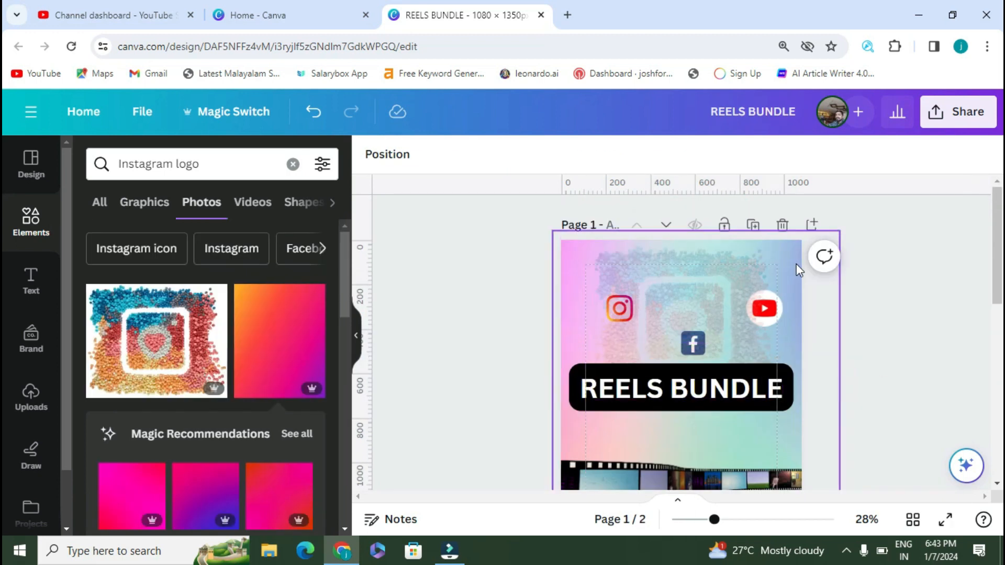
Step: Delete the pastel overlay image to reveal the gradient background
{"action": "left_click", "coordinate": [796, 270]}
{"action": "left_click", "coordinate": [694, 271]}
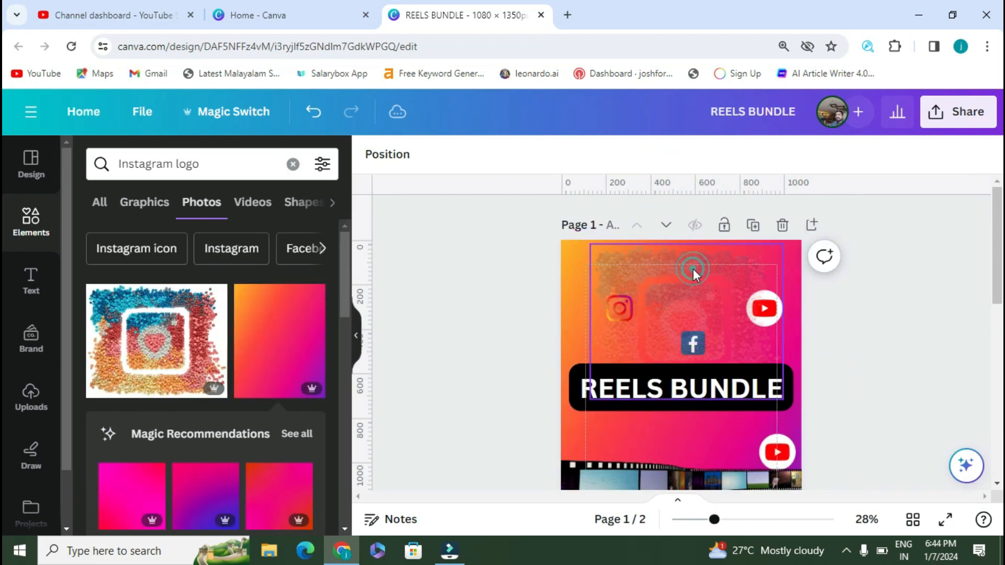
{"action": "left_click", "coordinate": [902, 253]}
{"action": "scroll", "coordinate": [902, 253], "scroll_direction": "down", "scroll_amount": 2}
{"action": "scroll", "coordinate": [902, 254], "scroll_direction": "up", "scroll_amount": 2}
{"action": "scroll", "coordinate": [629, 242], "scroll_direction": "down", "scroll_amount": 1}
{"action": "scroll", "coordinate": [871, 261], "scroll_direction": "down", "scroll_amount": 1}
Step: Delete the lower YouTube icon and the faint overlay image
{"action": "left_click_drag", "start_coordinate": [782, 324], "coordinate": [677, 301]}
{"action": "left_click", "coordinate": [778, 305]}
{"action": "left_click", "coordinate": [778, 245]}
{"action": "left_click_drag", "start_coordinate": [724, 343], "coordinate": [780, 349]}
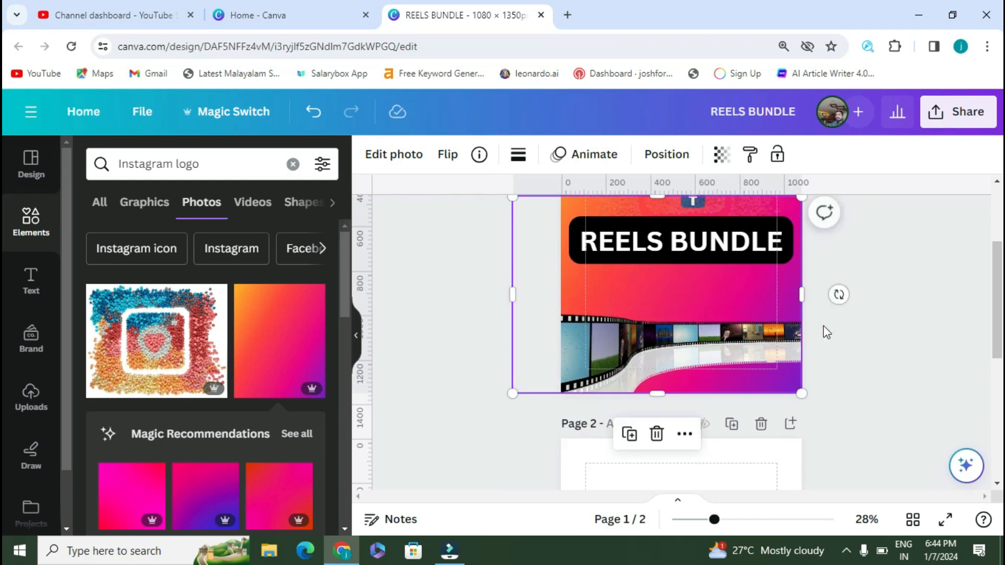
{"action": "left_click", "coordinate": [867, 303]}
{"action": "scroll", "coordinate": [859, 296], "scroll_direction": "up", "scroll_amount": 3}
{"action": "left_click", "coordinate": [662, 289]}
{"action": "left_click", "coordinate": [692, 204]}
Step: Stack the Instagram, YouTube and Facebook icons in a column at the top-left
{"action": "scroll", "coordinate": [877, 265], "scroll_direction": "down", "scroll_amount": 3}
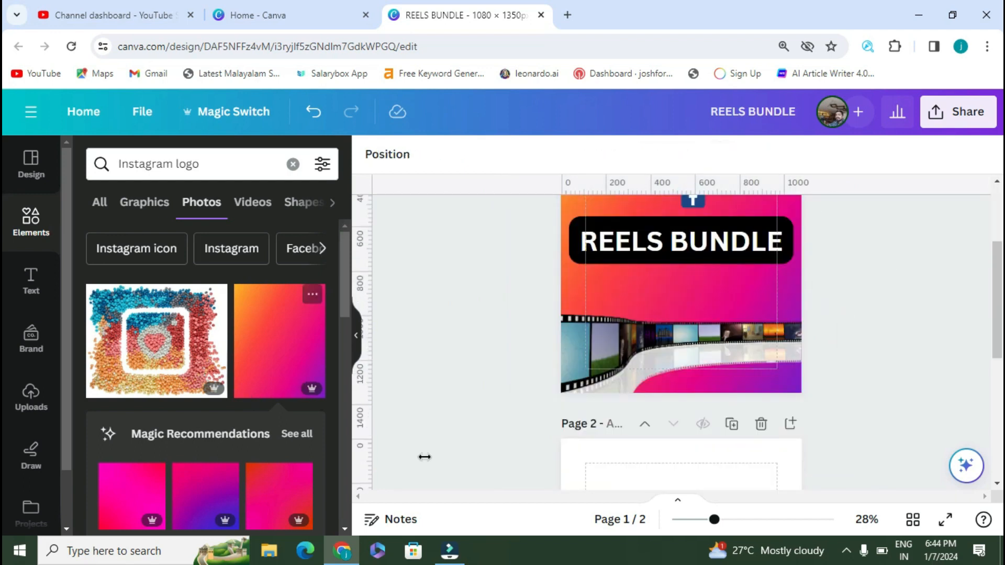
{"action": "scroll", "coordinate": [623, 309], "scroll_direction": "up", "scroll_amount": 3}
{"action": "left_click", "coordinate": [620, 309]}
{"action": "left_click_drag", "start_coordinate": [620, 308], "coordinate": [599, 277]}
{"action": "left_click_drag", "start_coordinate": [765, 310], "coordinate": [598, 316]}
{"action": "left_click_drag", "start_coordinate": [693, 343], "coordinate": [600, 351]}
{"action": "left_click", "coordinate": [729, 292]}
{"action": "scroll", "coordinate": [806, 269], "scroll_direction": "down", "scroll_amount": 3}
{"action": "scroll", "coordinate": [806, 270], "scroll_direction": "up", "scroll_amount": 3}
Step: Add the dark phone keypad photo and move it to the page's top-right
{"action": "left_click", "coordinate": [23, 175]}
{"action": "left_click", "coordinate": [31, 220]}
{"action": "scroll", "coordinate": [205, 286], "scroll_direction": "down", "scroll_amount": 8}
{"action": "left_click", "coordinate": [249, 358]}
{"action": "left_click_drag", "start_coordinate": [707, 344], "coordinate": [620, 218]}
Step: Set the phone photo's transparency to 34, tilt it about -21° and enlarge it
{"action": "left_click", "coordinate": [721, 154]}
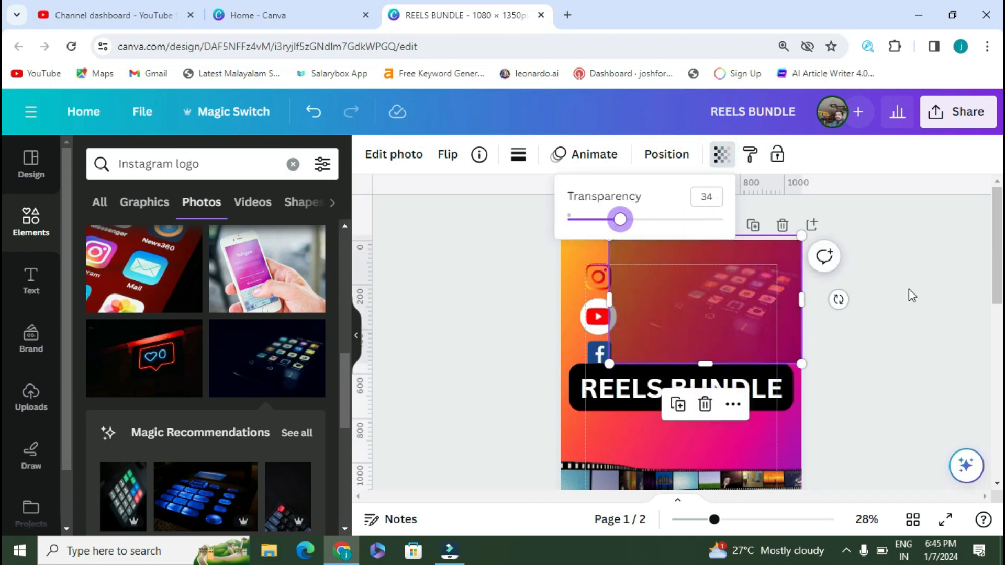
{"action": "left_click", "coordinate": [393, 154]}
{"action": "left_click_drag", "start_coordinate": [749, 310], "coordinate": [805, 292]}
{"action": "left_click_drag", "start_coordinate": [897, 277], "coordinate": [886, 230]}
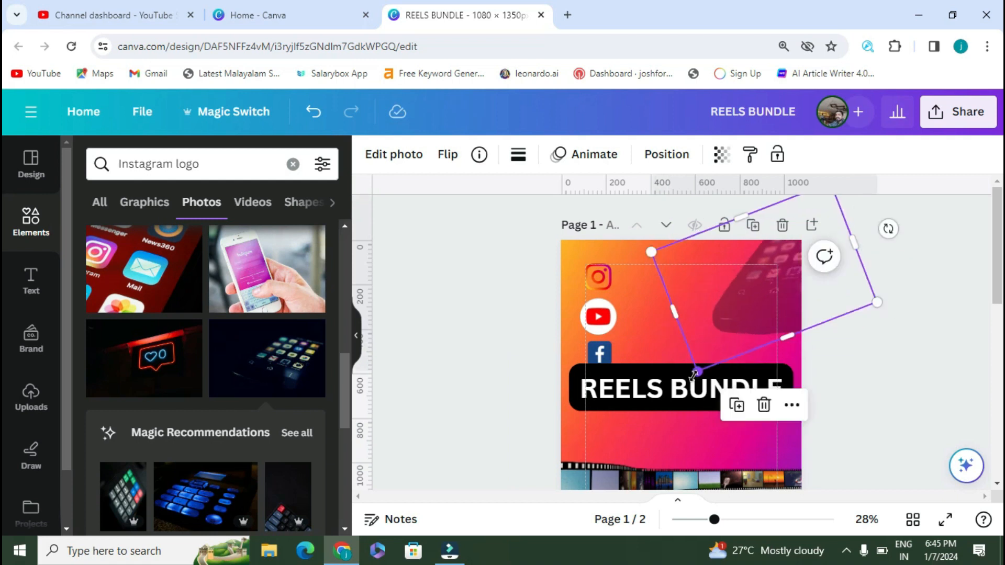
{"action": "left_click_drag", "start_coordinate": [696, 370], "coordinate": [621, 429]}
{"action": "left_click_drag", "start_coordinate": [778, 325], "coordinate": [766, 311]}
{"action": "left_click", "coordinate": [911, 270]}
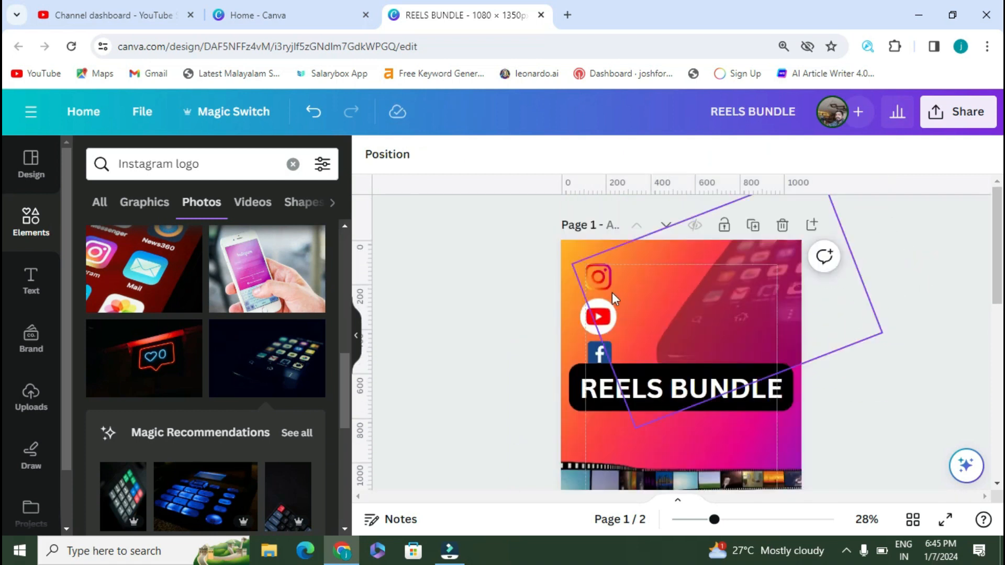
{"action": "left_click", "coordinate": [611, 292]}
{"action": "scroll", "coordinate": [904, 274], "scroll_direction": "down", "scroll_amount": 5}
Step: Download the REELS BUNDLE design's pages as PNG from the Share menu
{"action": "scroll", "coordinate": [895, 318], "scroll_direction": "up", "scroll_amount": 5}
{"action": "left_click", "coordinate": [958, 112]}
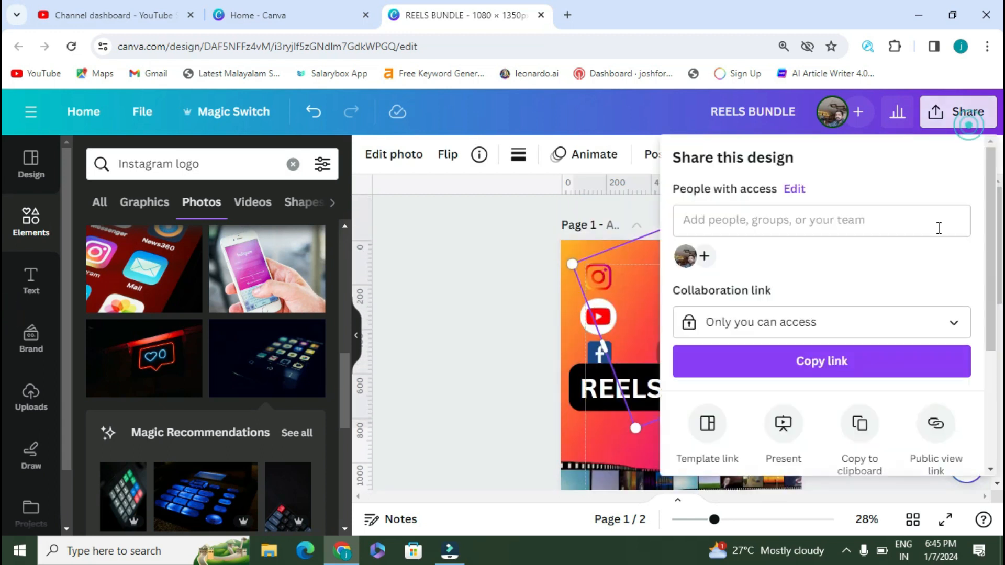
{"action": "scroll", "coordinate": [809, 349], "scroll_direction": "down", "scroll_amount": 3}
{"action": "left_click", "coordinate": [799, 332]}
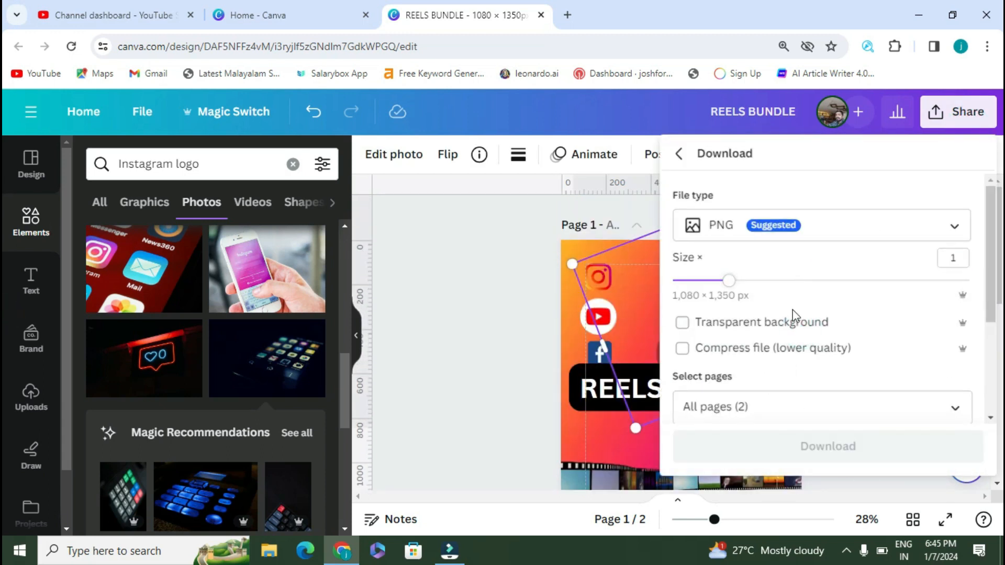
{"action": "left_click", "coordinate": [781, 455]}
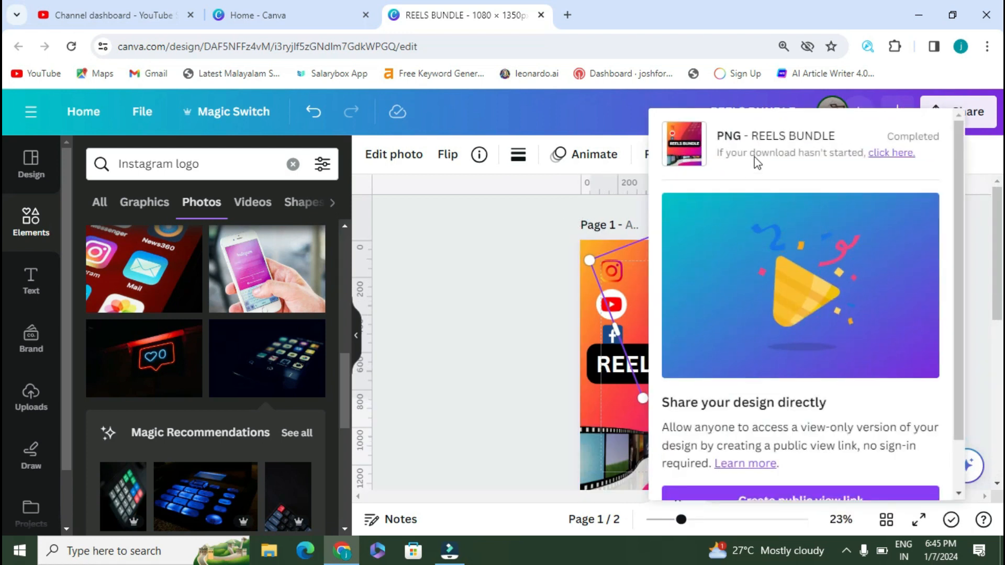
{"action": "left_click", "coordinate": [522, 254]}
{"action": "scroll", "coordinate": [520, 253], "scroll_direction": "down", "scroll_amount": 2}
{"action": "scroll", "coordinate": [520, 253], "scroll_direction": "up", "scroll_amount": 2}
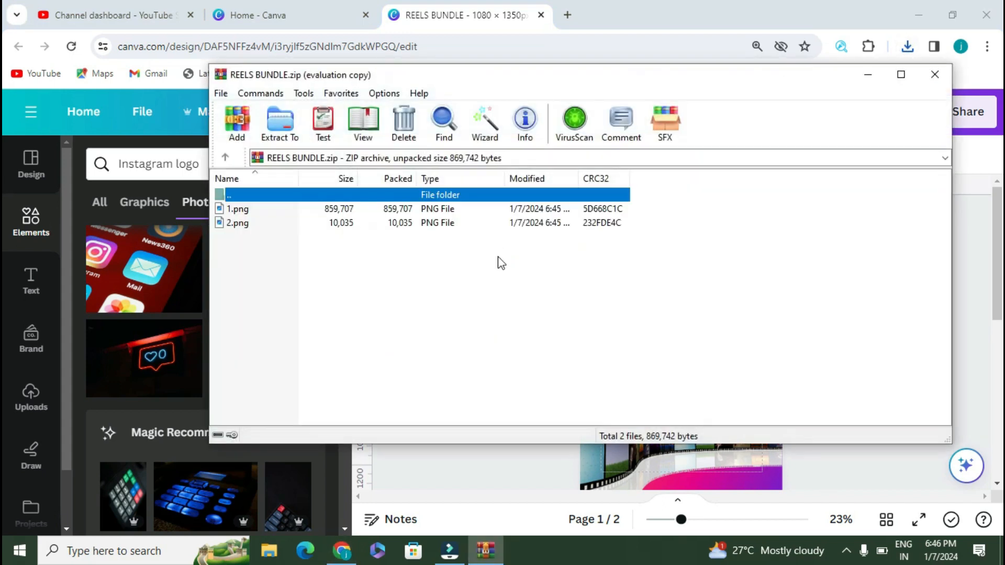
{"action": "left_click", "coordinate": [694, 201]}
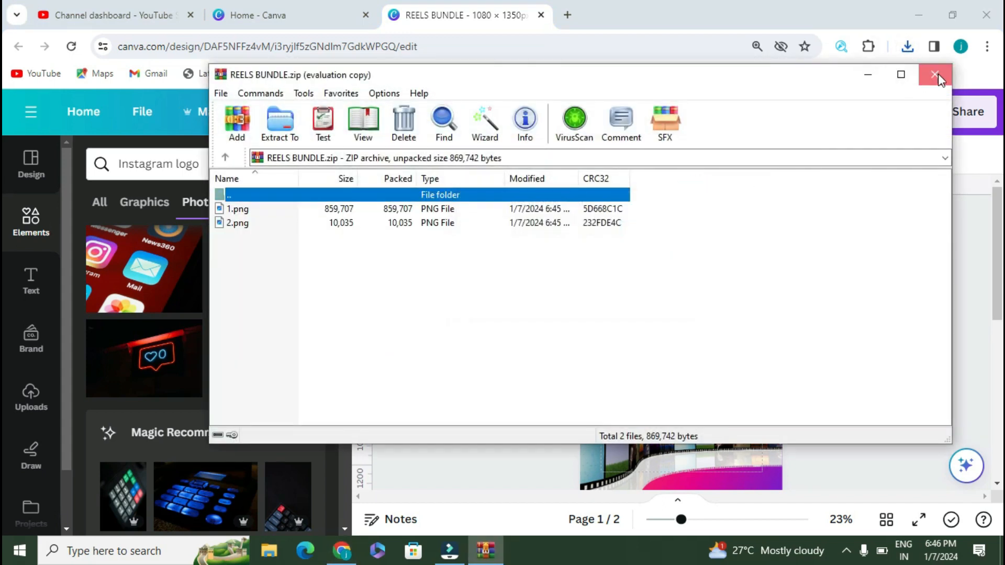
{"action": "left_click", "coordinate": [935, 74]}
{"action": "left_click", "coordinate": [908, 46]}
{"action": "left_click", "coordinate": [855, 111]}
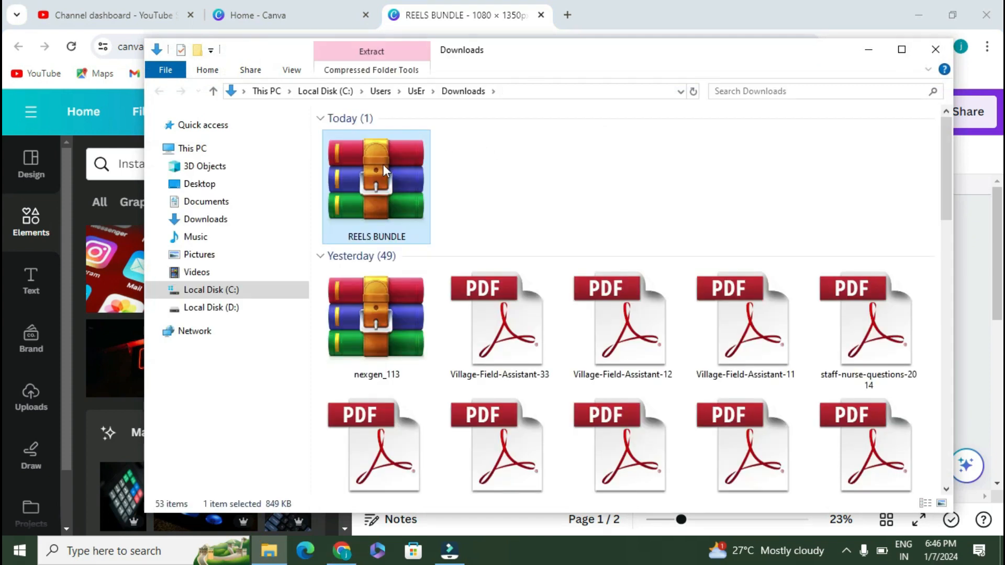
Step: Extract 1.png and 2.png from REELS BUNDLE.zip into Downloads, then delete the zip
{"action": "right_click", "coordinate": [384, 168]}
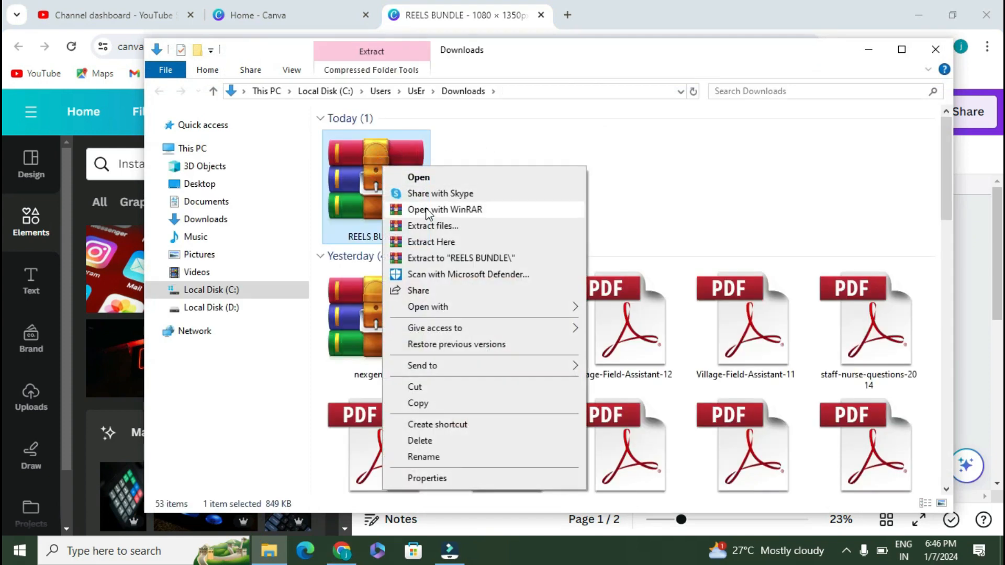
{"action": "left_click", "coordinate": [431, 241]}
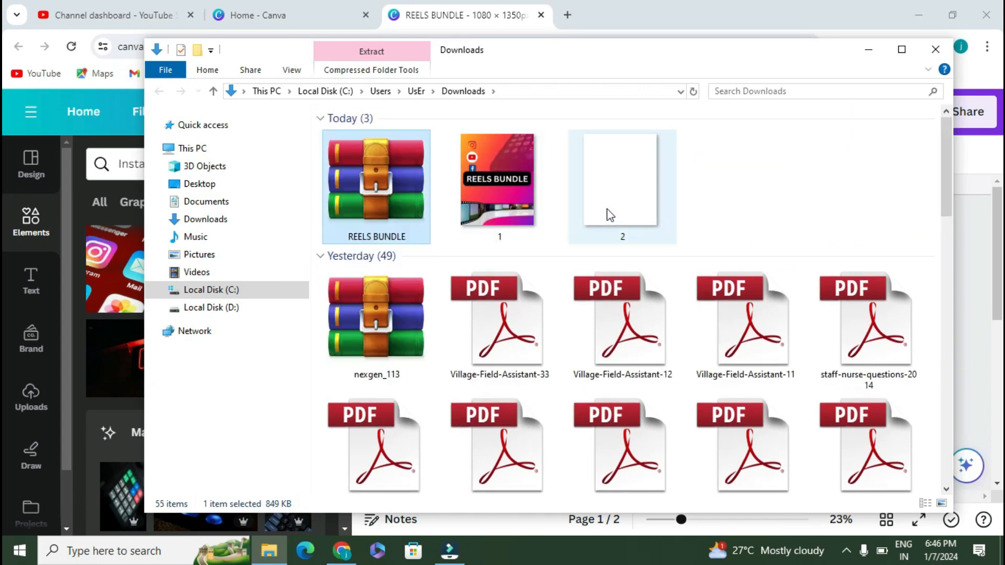
{"action": "right_click", "coordinate": [400, 209]}
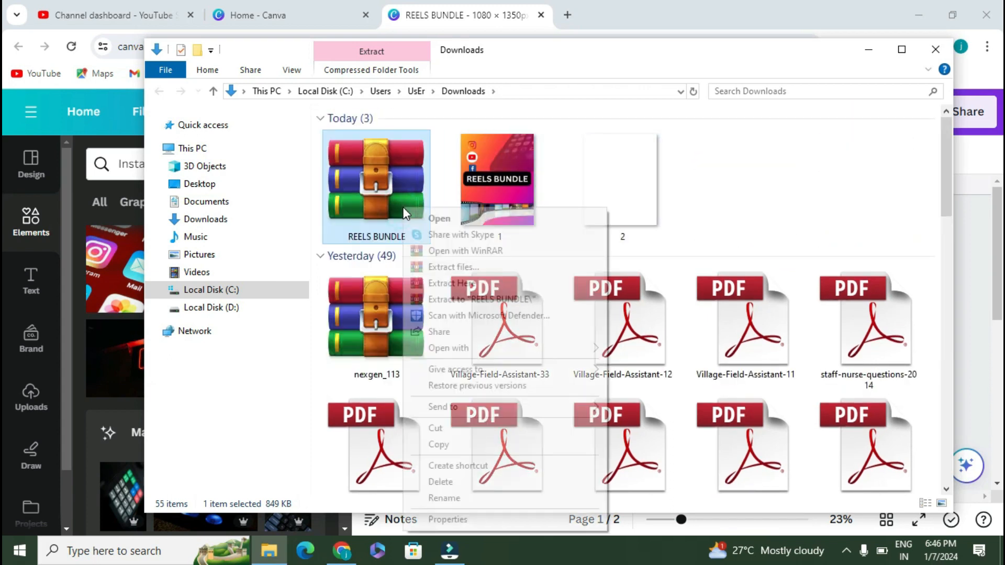
{"action": "left_click", "coordinate": [438, 480]}
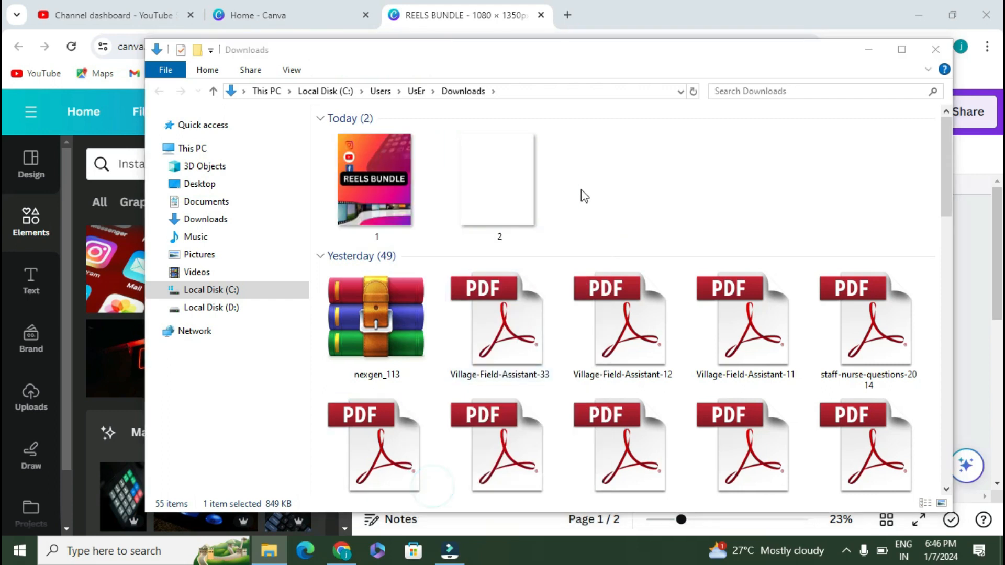
{"action": "left_click", "coordinate": [935, 50]}
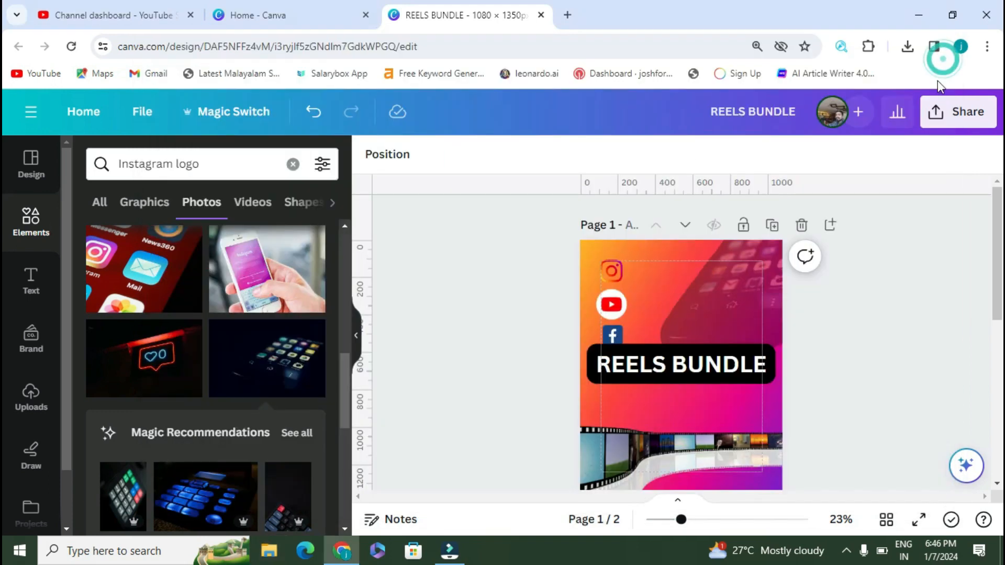
Step: Use Magic Switch to resize the current design itself to 400 × 1350 px
{"action": "left_click", "coordinate": [217, 112]}
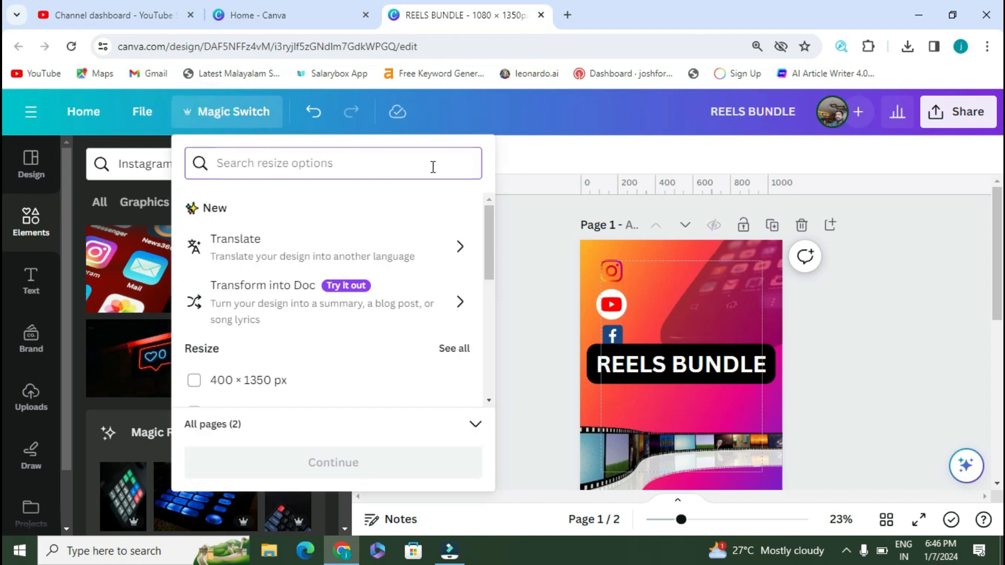
{"action": "left_click", "coordinate": [279, 380]}
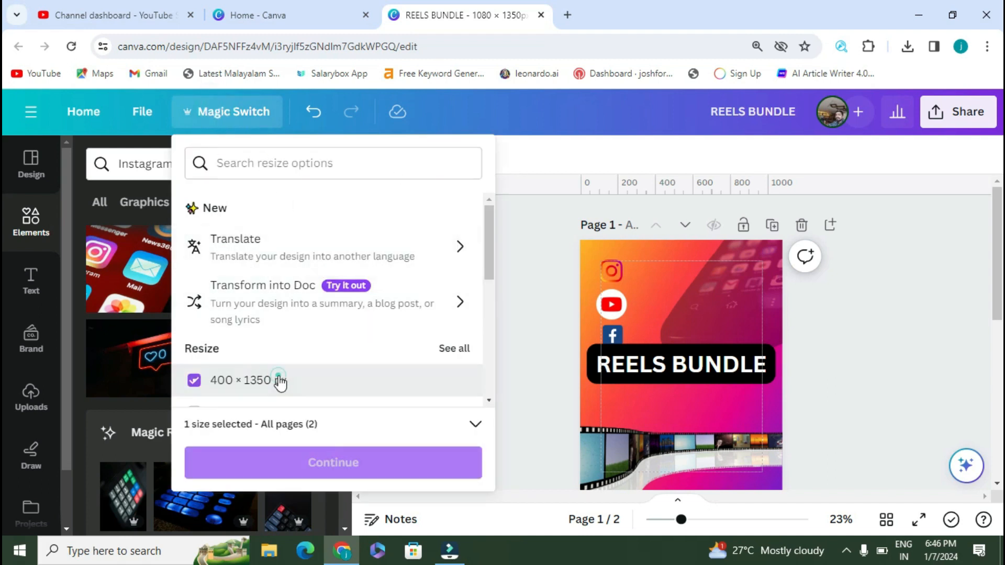
{"action": "left_click", "coordinate": [330, 463]}
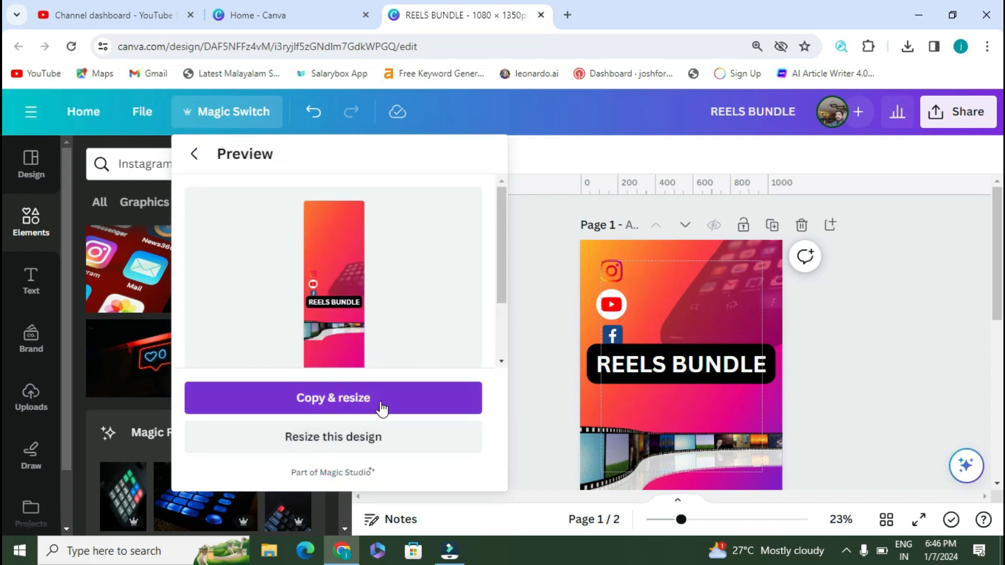
{"action": "left_click", "coordinate": [374, 442]}
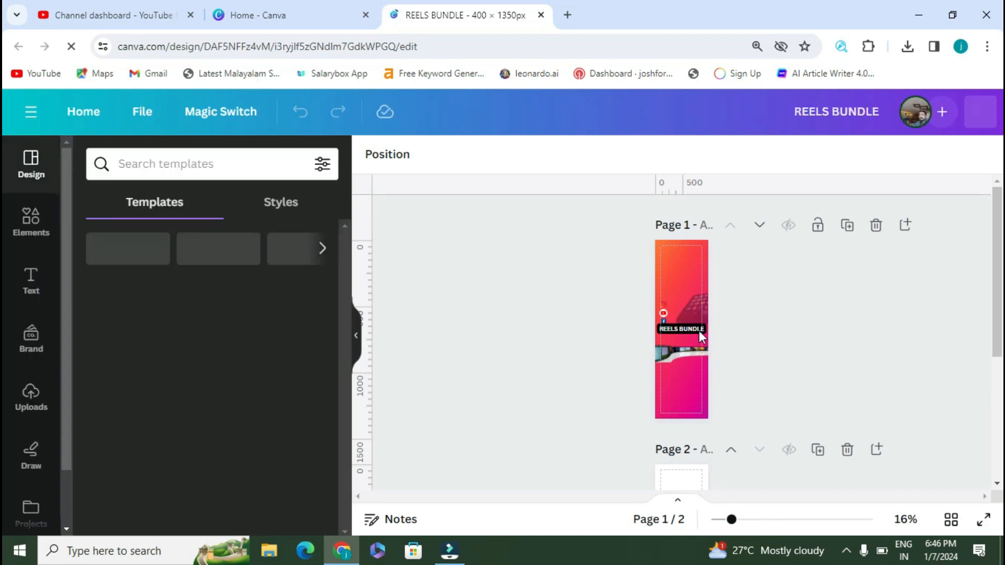
Step: Delete the rotated photo and the building picture from page 1
{"action": "left_click", "coordinate": [695, 310]}
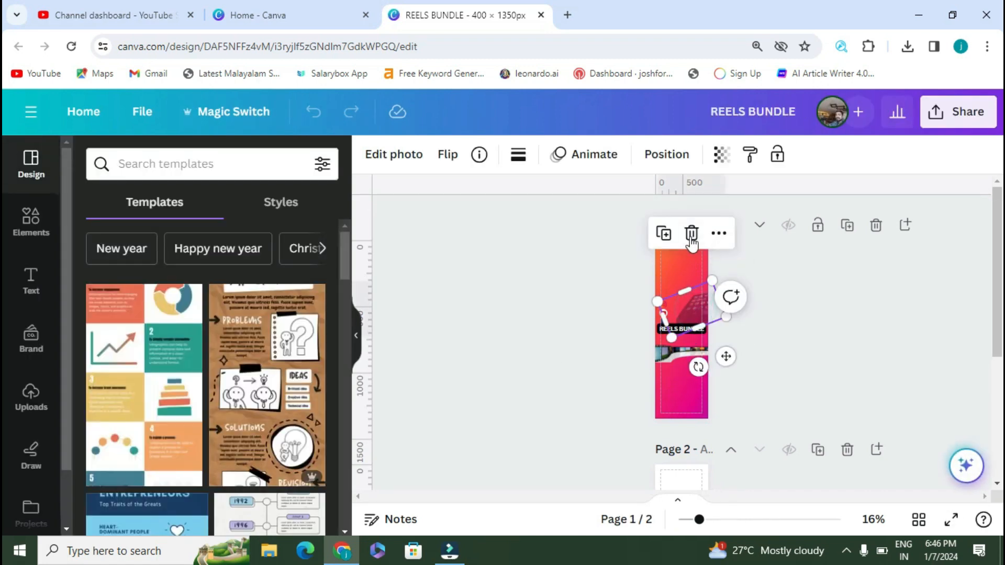
{"action": "left_click", "coordinate": [691, 233]}
{"action": "left_click", "coordinate": [665, 359]}
{"action": "left_click", "coordinate": [680, 279]}
Step: Rotate the REELS BUNDLE text to run vertically, then stretch and enlarge it to 79.7
{"action": "left_click", "coordinate": [683, 329]}
{"action": "left_click_drag", "start_coordinate": [666, 371], "coordinate": [726, 343]}
{"action": "left_click_drag", "start_coordinate": [700, 519], "coordinate": [764, 520]}
{"action": "mouse_move", "coordinate": [737, 273]}
{"action": "left_mouse_down"}
{"action": "mouse_move", "coordinate": [749, 289]}
{"action": "mouse_move", "coordinate": [740, 284]}
{"action": "left_mouse_up"}
{"action": "mouse_move", "coordinate": [681, 374]}
{"action": "left_mouse_down"}
{"action": "mouse_move", "coordinate": [682, 455]}
{"action": "mouse_move", "coordinate": [681, 393]}
{"action": "left_mouse_up"}
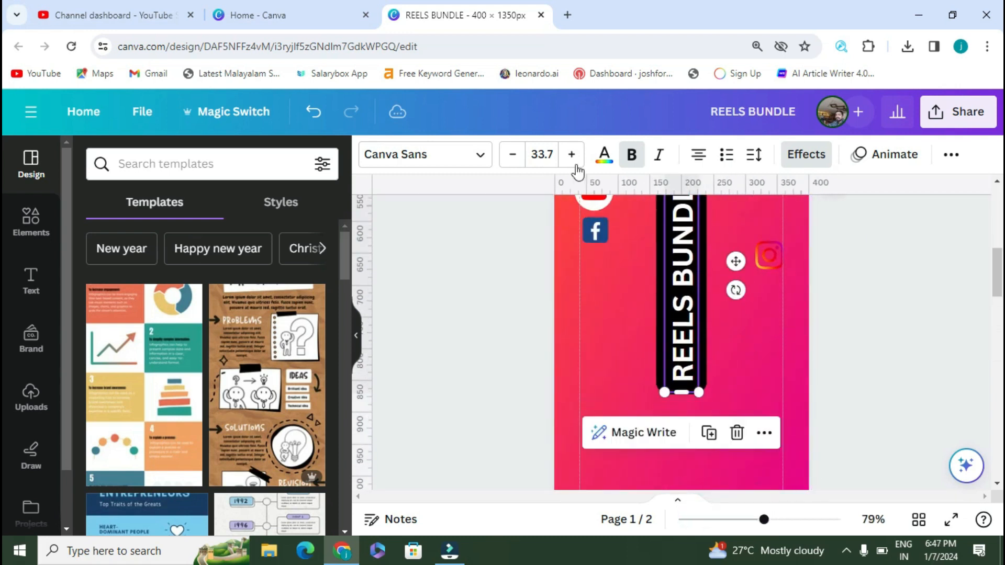
{"action": "left_click", "coordinate": [573, 156]}
{"action": "scroll", "coordinate": [866, 331], "scroll_direction": "down", "scroll_amount": 1}
{"action": "left_click_drag", "start_coordinate": [764, 520], "coordinate": [735, 520]}
{"action": "left_click_drag", "start_coordinate": [692, 331], "coordinate": [693, 499]}
{"action": "left_click", "coordinate": [574, 158]}
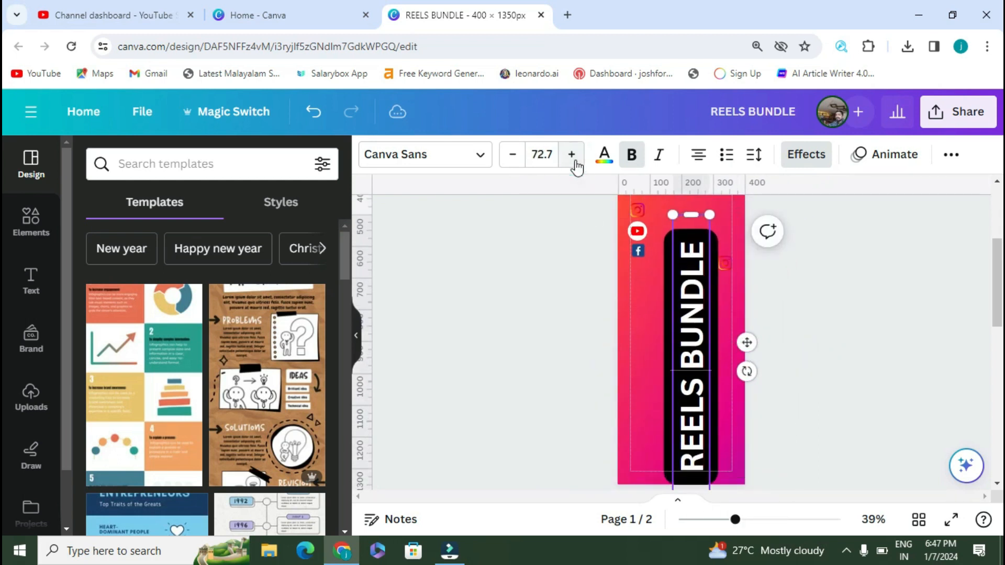
Step: Move the vertical REELS BUNDLE label upward to centre it on the narrow page
{"action": "left_click", "coordinate": [590, 246]}
{"action": "left_click_drag", "start_coordinate": [707, 377], "coordinate": [707, 267]}
{"action": "scroll", "coordinate": [721, 298], "scroll_direction": "up", "scroll_amount": 1}
{"action": "left_click_drag", "start_coordinate": [735, 520], "coordinate": [713, 520]}
{"action": "left_click_drag", "start_coordinate": [693, 343], "coordinate": [686, 358]}
{"action": "left_click", "coordinate": [691, 250]}
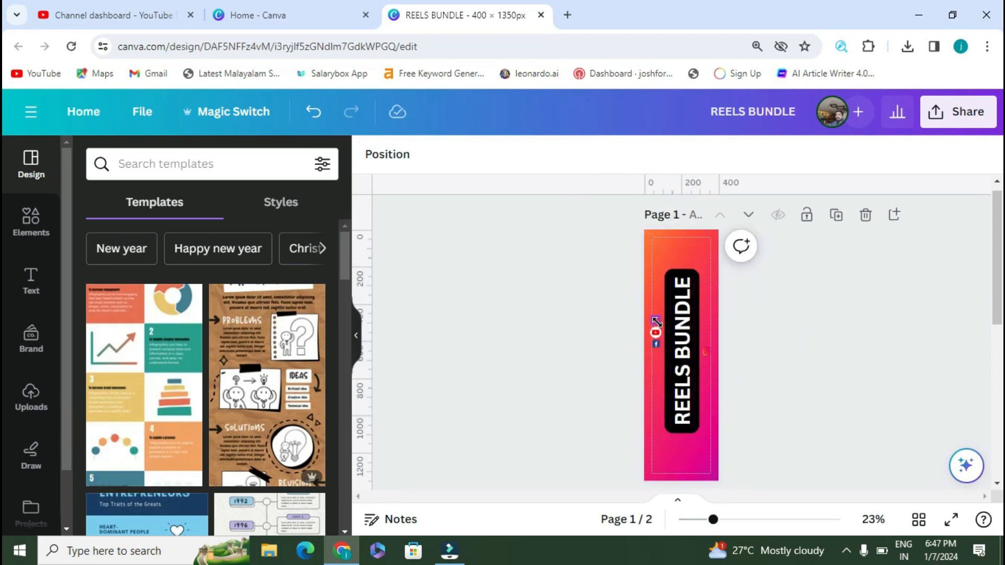
{"action": "left_click", "coordinate": [880, 293]}
{"action": "left_click", "coordinate": [958, 111]}
{"action": "left_click", "coordinate": [757, 343]}
Step: Download only page 1, excluding page 2, as REELS BUNDLE.png
{"action": "left_click", "coordinate": [853, 417]}
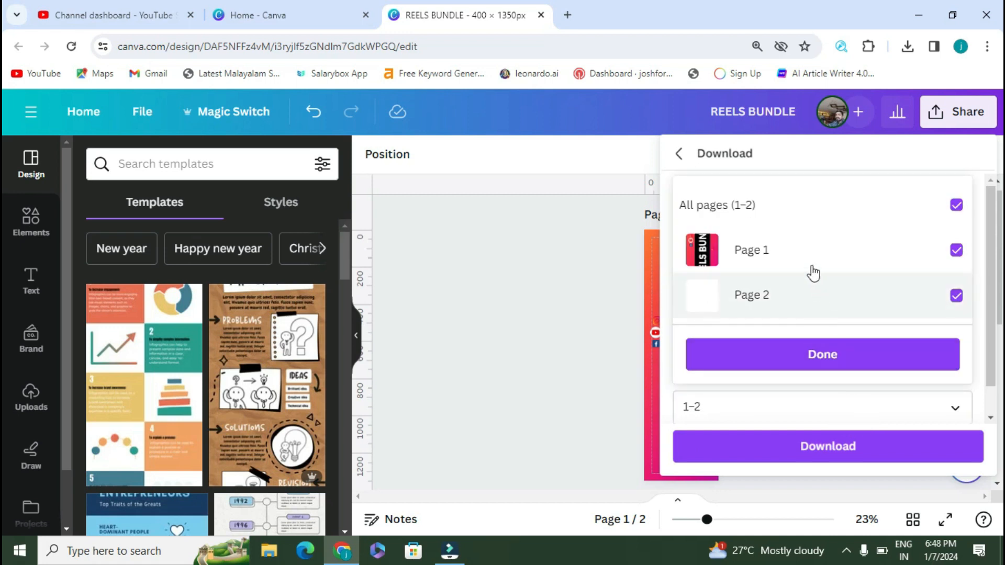
{"action": "left_click", "coordinate": [956, 297]}
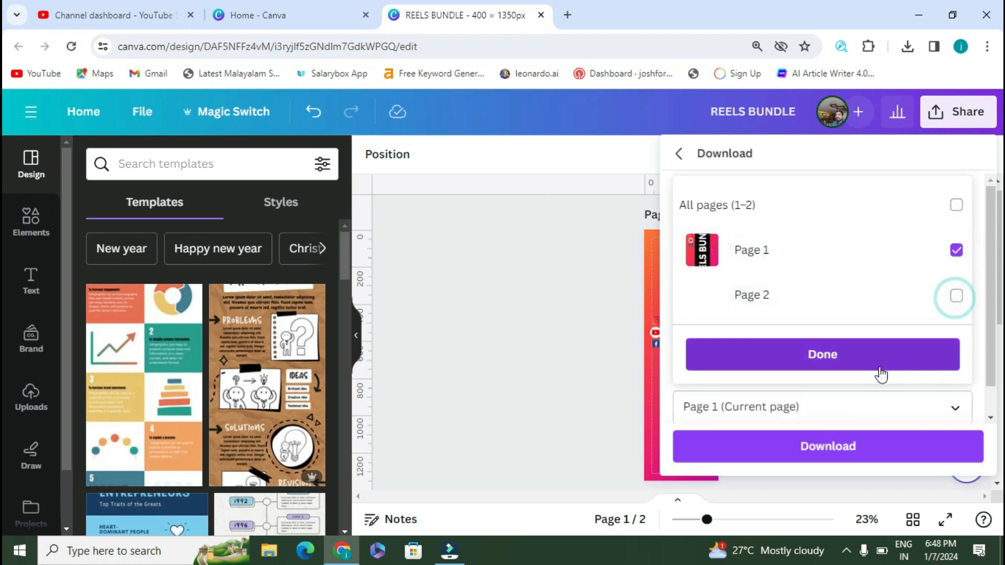
{"action": "left_click", "coordinate": [848, 353]}
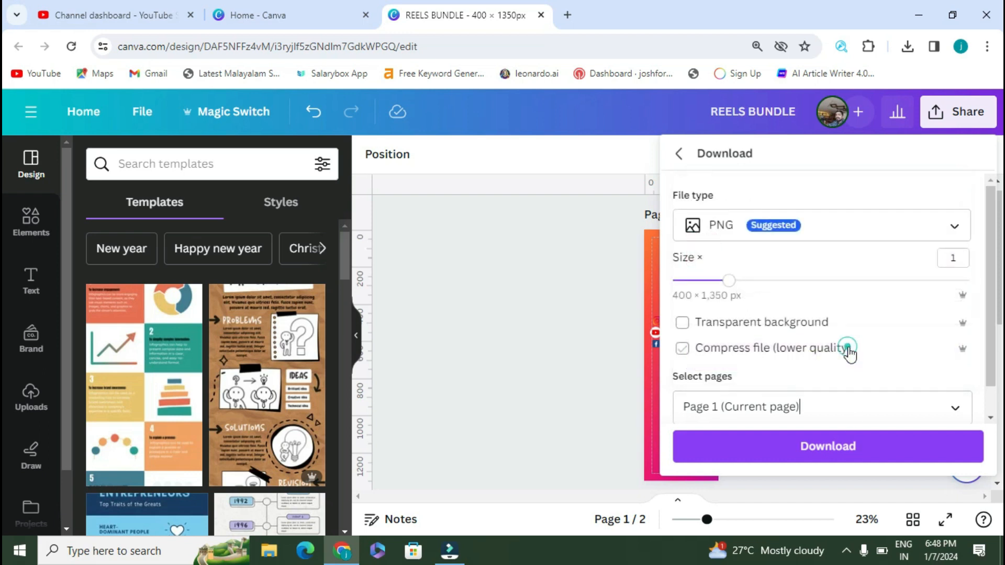
{"action": "left_click", "coordinate": [869, 451]}
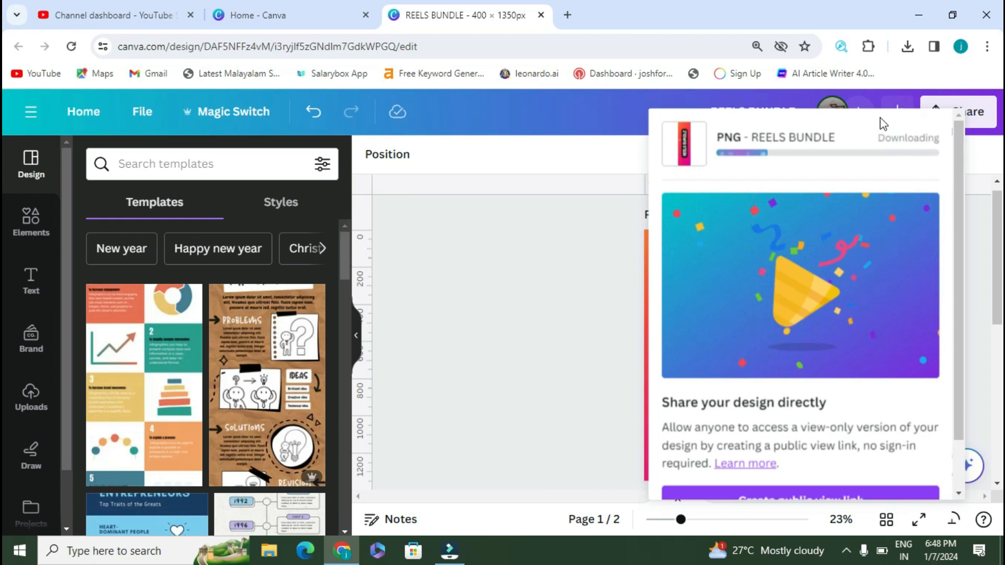
{"action": "left_click", "coordinate": [568, 14]}
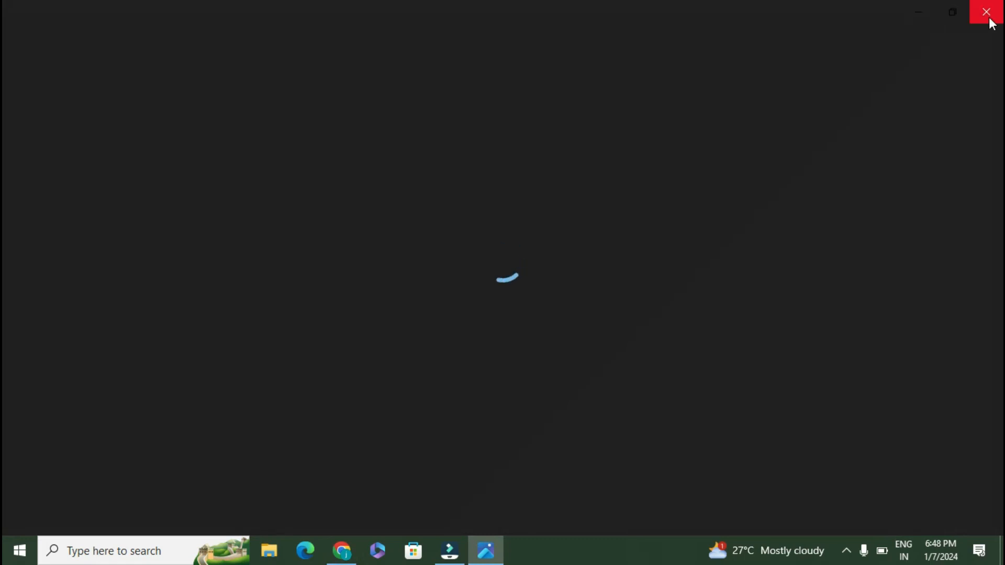
Step: Search Google for '3d box generator' and open the Free 3D Box Shot Maker site
{"action": "left_click", "coordinate": [984, 25]}
{"action": "left_click", "coordinate": [461, 314]}
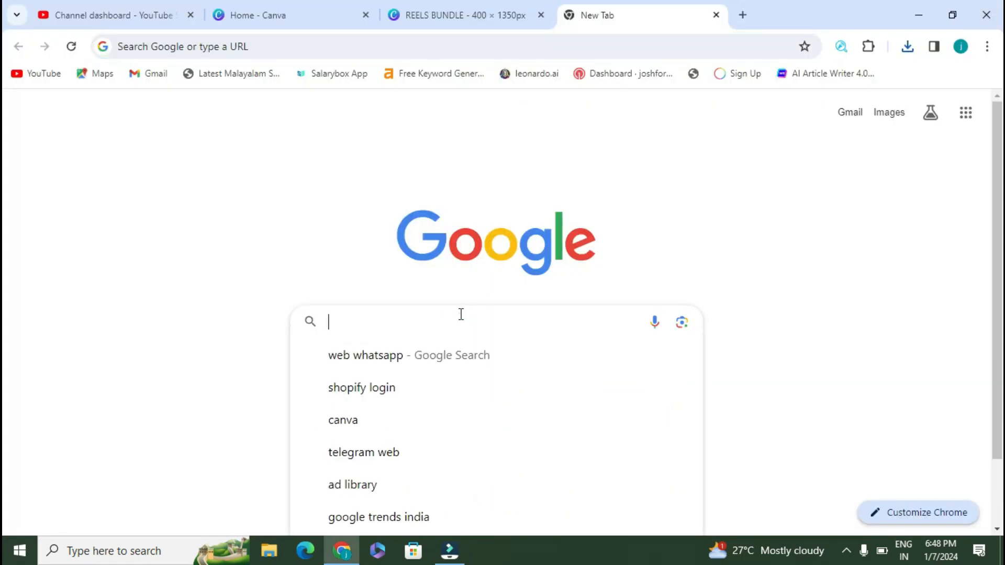
{"action": "type", "text": "3"}
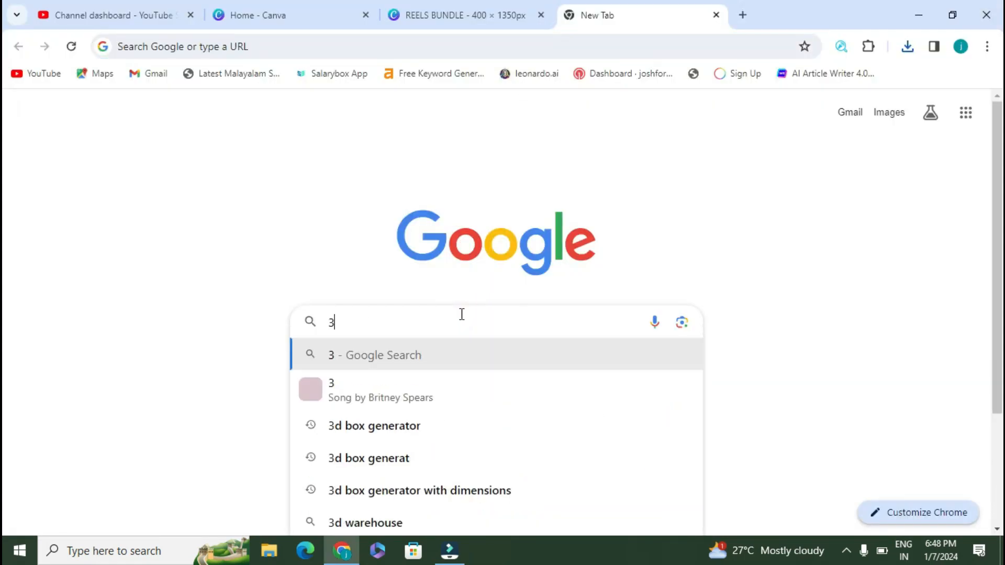
{"action": "left_click", "coordinate": [468, 438]}
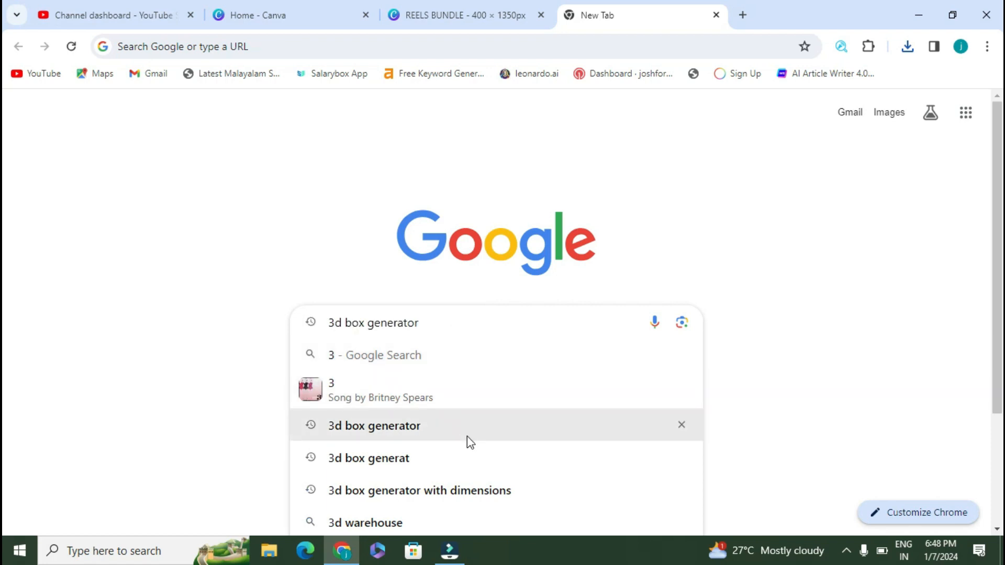
{"action": "scroll", "coordinate": [384, 297], "scroll_direction": "down", "scroll_amount": 1}
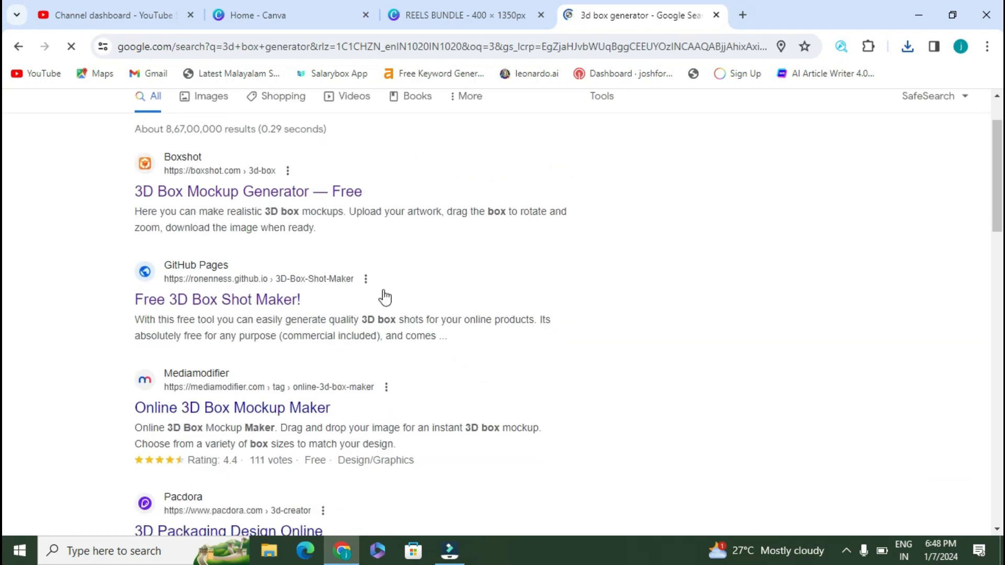
{"action": "left_click", "coordinate": [279, 304]}
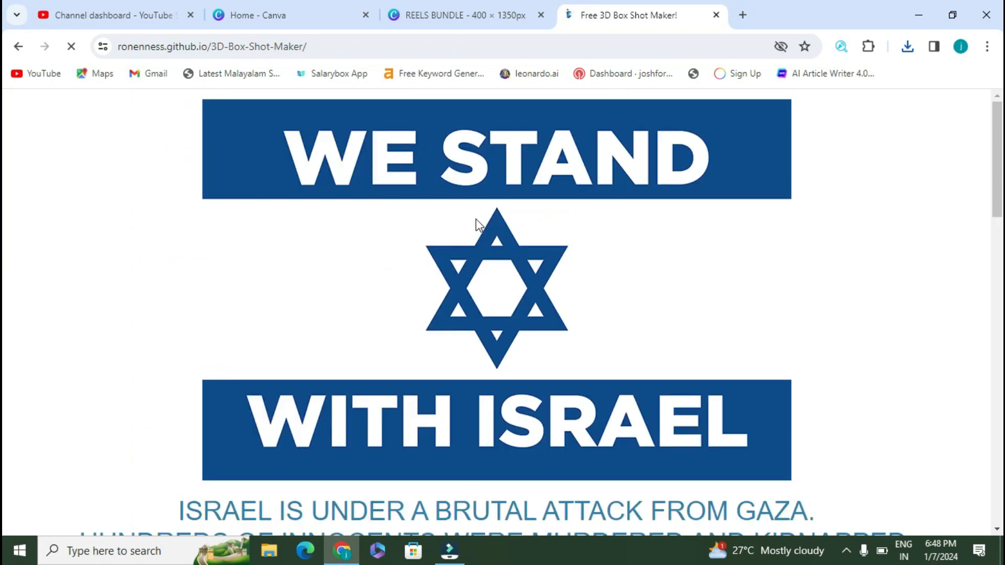
Step: Set the front cover texture to 1.png from the Downloads folder
{"action": "scroll", "coordinate": [483, 218], "scroll_direction": "down", "scroll_amount": 9}
{"action": "scroll", "coordinate": [482, 217], "scroll_direction": "up", "scroll_amount": 3}
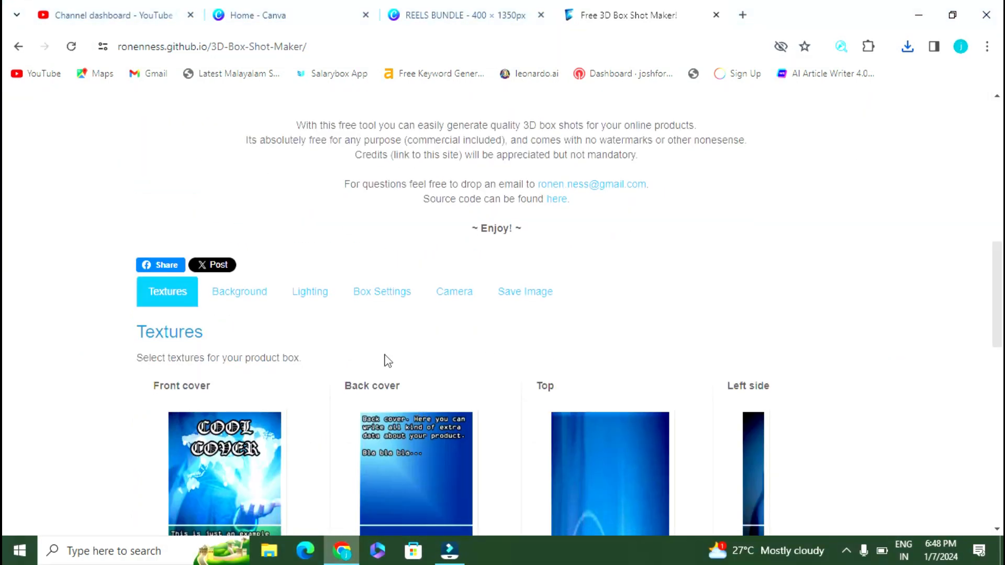
{"action": "scroll", "coordinate": [388, 362], "scroll_direction": "down", "scroll_amount": 4}
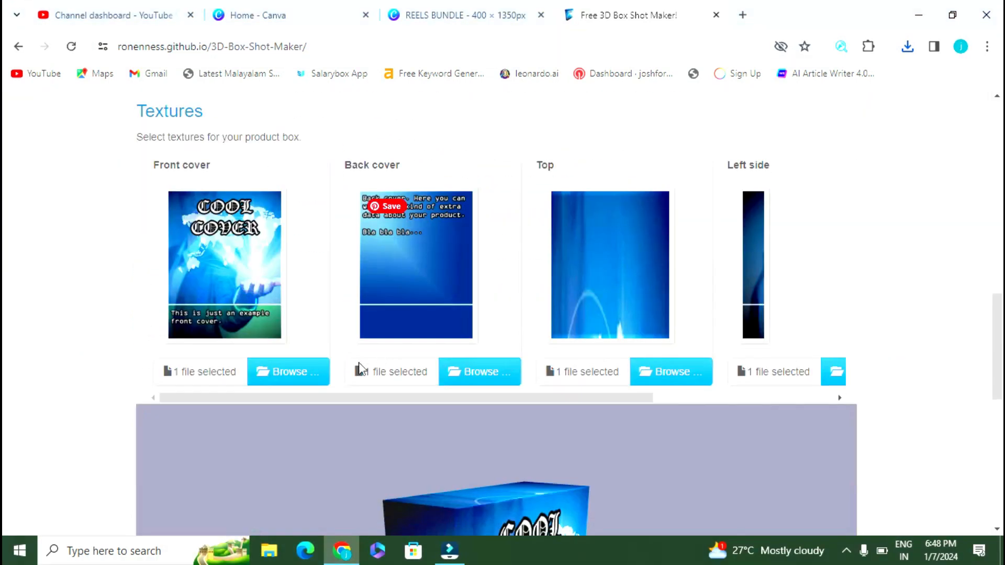
{"action": "left_click", "coordinate": [325, 373]}
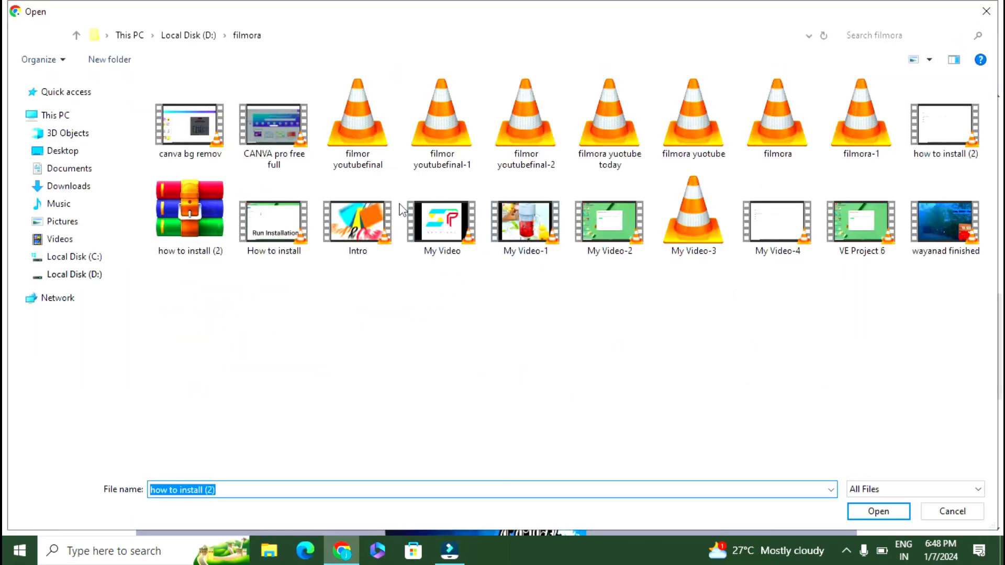
{"action": "left_click", "coordinate": [96, 191]}
{"action": "double_click", "coordinate": [316, 159]}
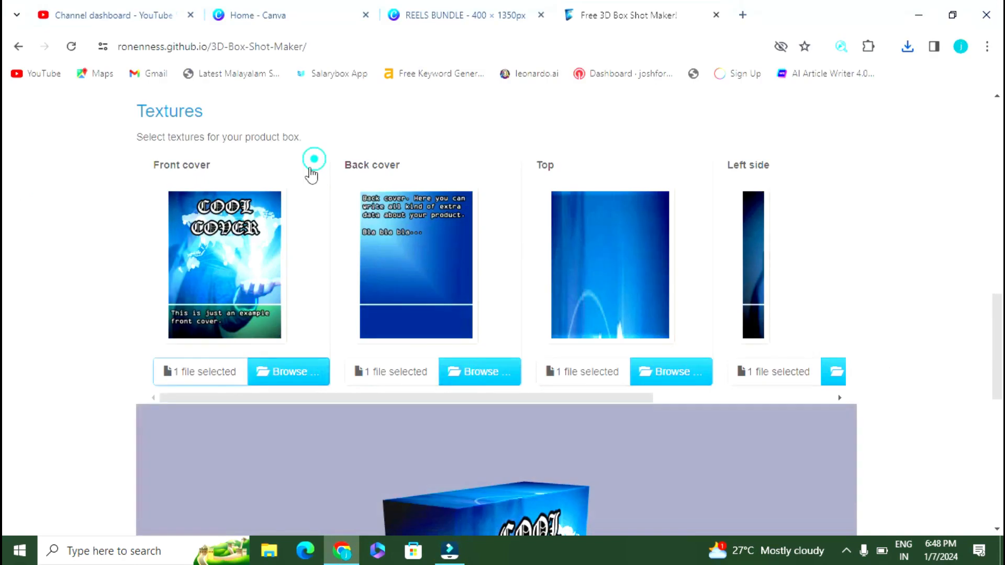
Step: Set the left side texture to REELS BUNDLE.png
{"action": "scroll", "coordinate": [392, 215], "scroll_direction": "down", "scroll_amount": 5}
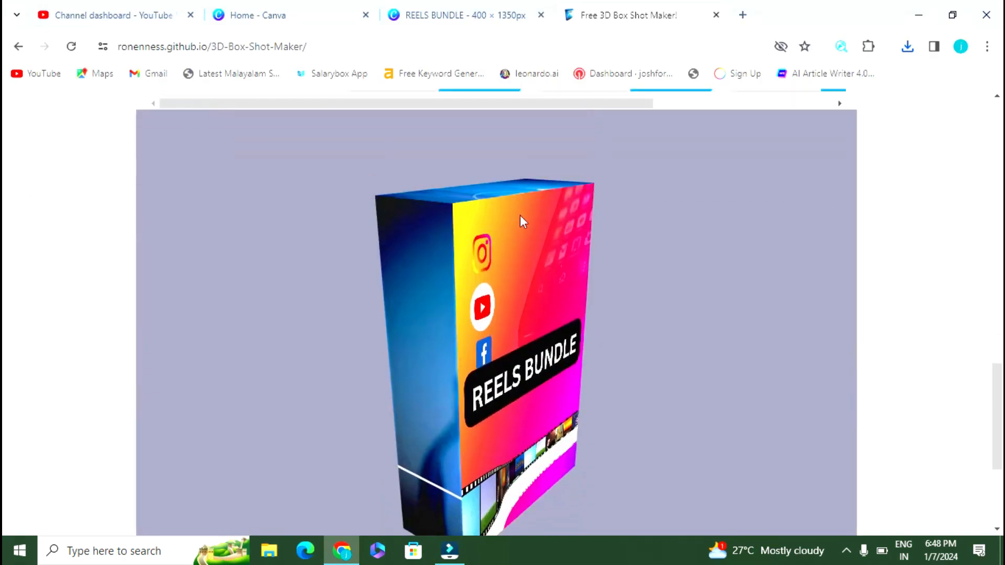
{"action": "scroll", "coordinate": [736, 257], "scroll_direction": "up", "scroll_amount": 4}
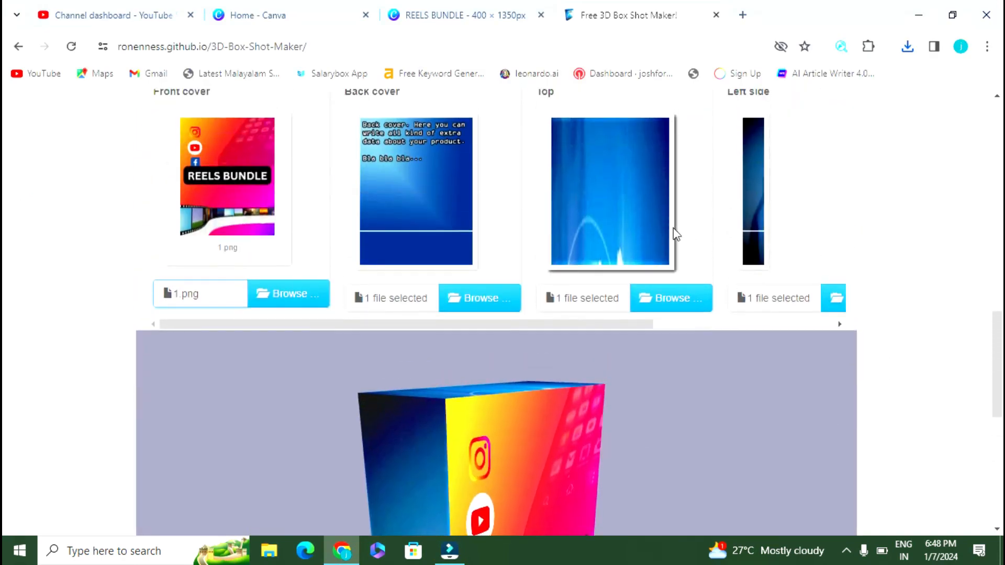
{"action": "left_click", "coordinate": [831, 297]}
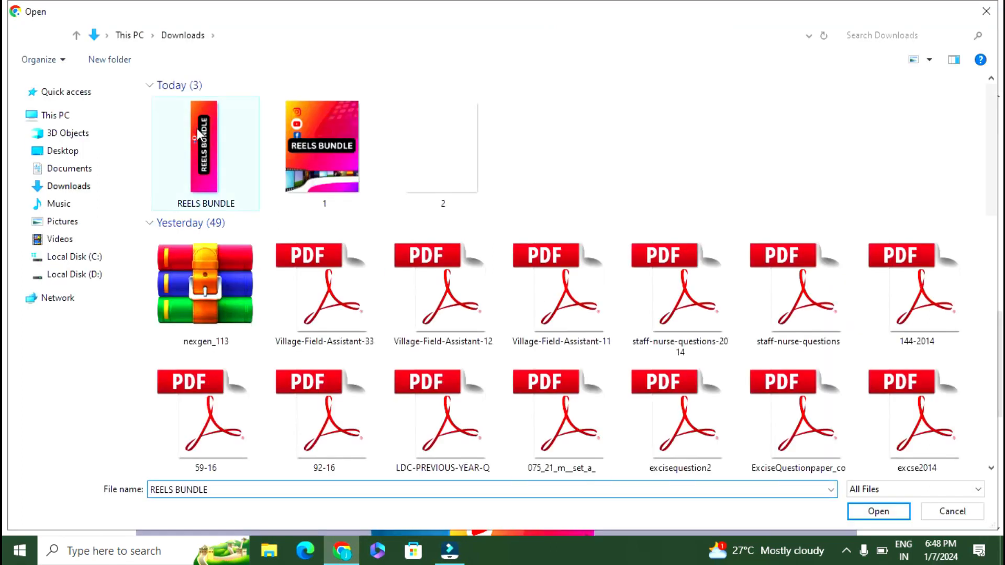
{"action": "double_click", "coordinate": [199, 135]}
{"action": "scroll", "coordinate": [937, 311], "scroll_direction": "up", "scroll_amount": 4}
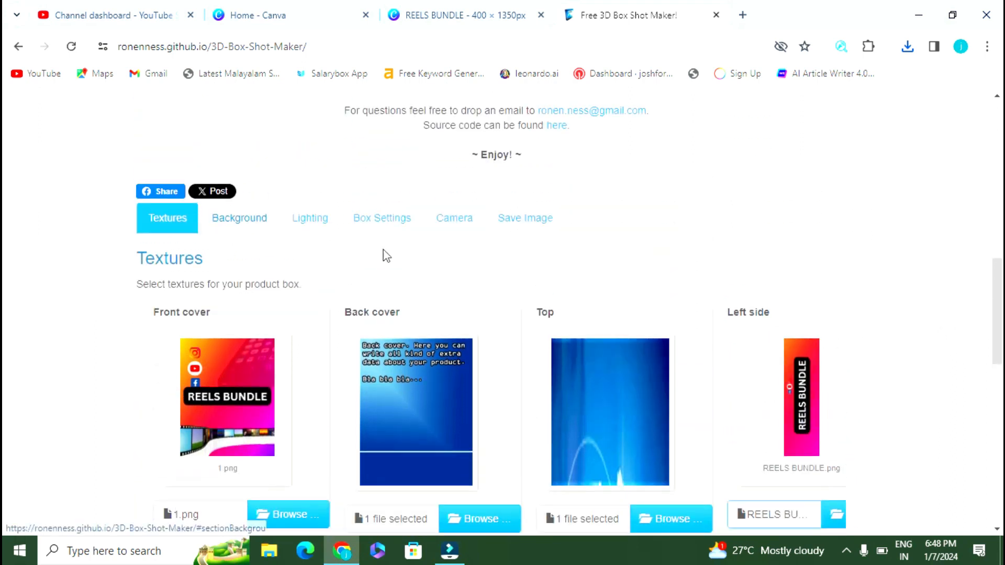
Step: Rotate the preview box so the REELS BUNDLE cover faces front with its left strip showing
{"action": "scroll", "coordinate": [875, 328], "scroll_direction": "down", "scroll_amount": 8}
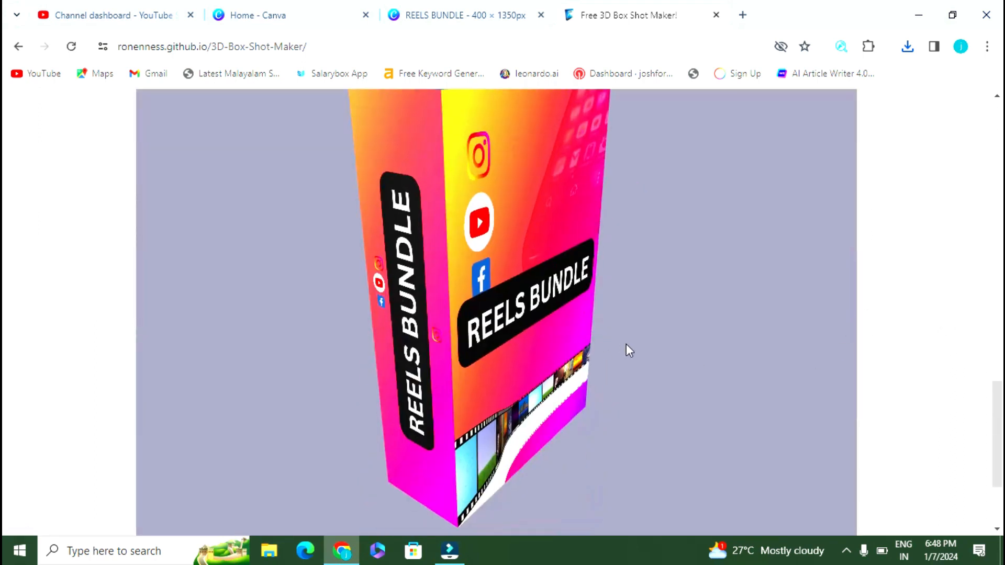
{"action": "scroll", "coordinate": [680, 335], "scroll_direction": "down", "scroll_amount": 3}
{"action": "left_click_drag", "start_coordinate": [666, 371], "coordinate": [711, 358]}
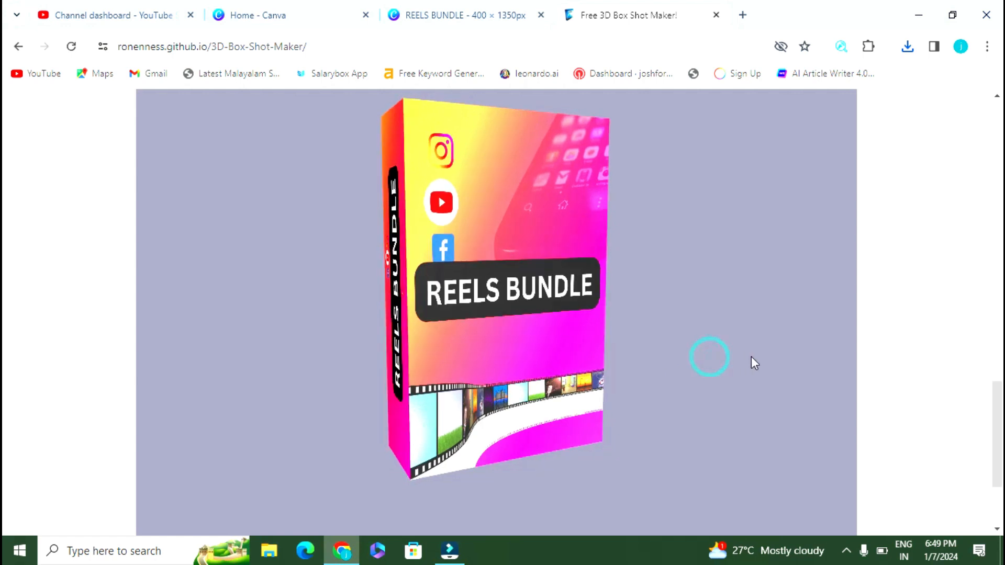
{"action": "scroll", "coordinate": [731, 359], "scroll_direction": "up", "scroll_amount": 1}
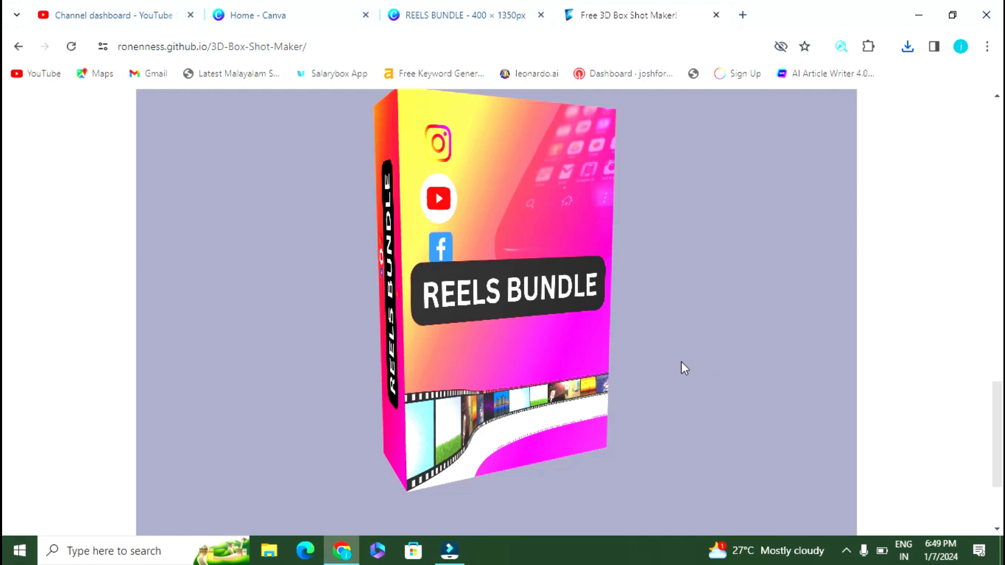
{"action": "scroll", "coordinate": [943, 288], "scroll_direction": "up", "scroll_amount": 10}
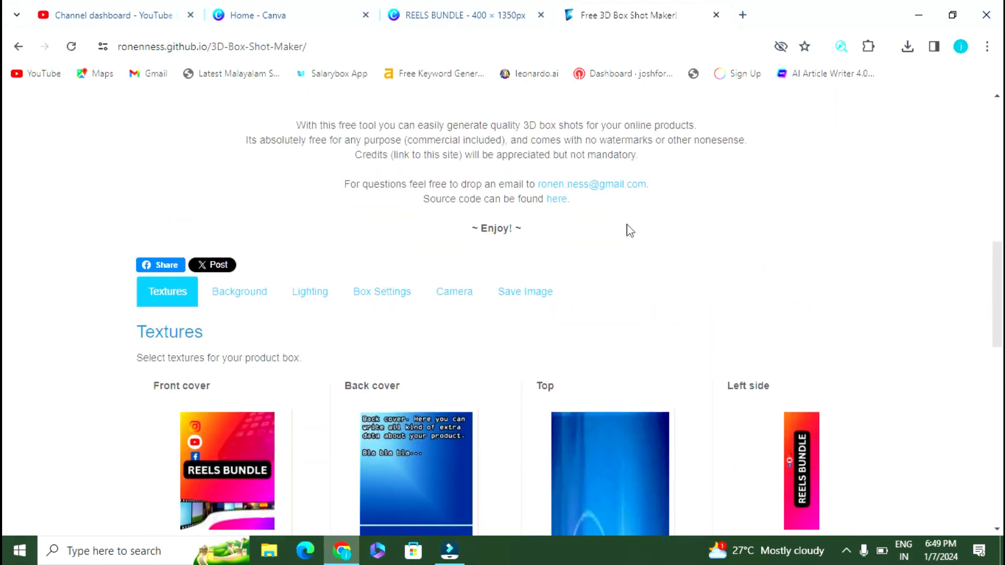
Step: In Box Settings, enter box width 1030, depth 400 and height 1350
{"action": "left_click", "coordinate": [384, 292]}
{"action": "scroll", "coordinate": [588, 298], "scroll_direction": "down", "scroll_amount": 3}
{"action": "double_click", "coordinate": [576, 272]}
{"action": "type", "text": "10"}
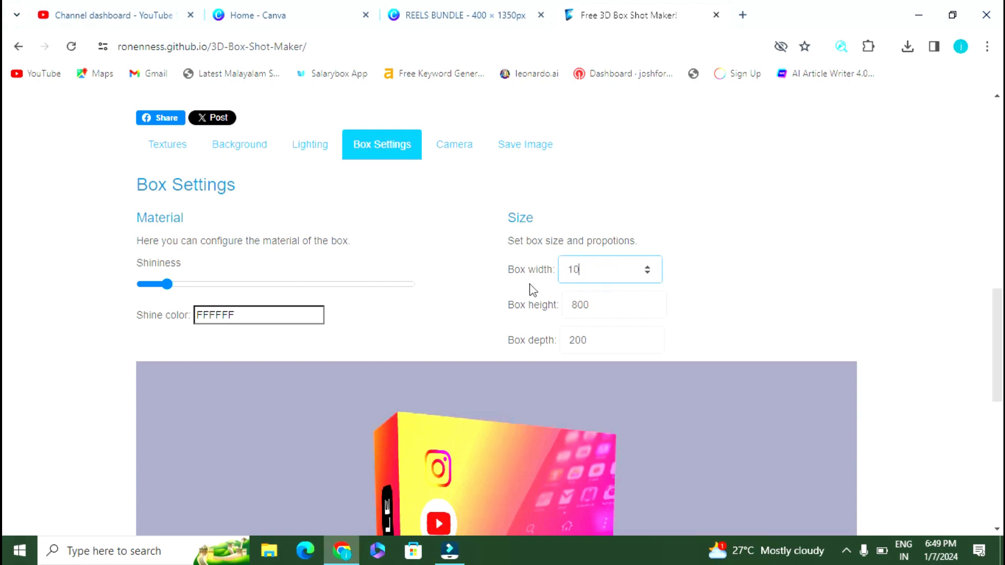
{"action": "double_click", "coordinate": [606, 307]}
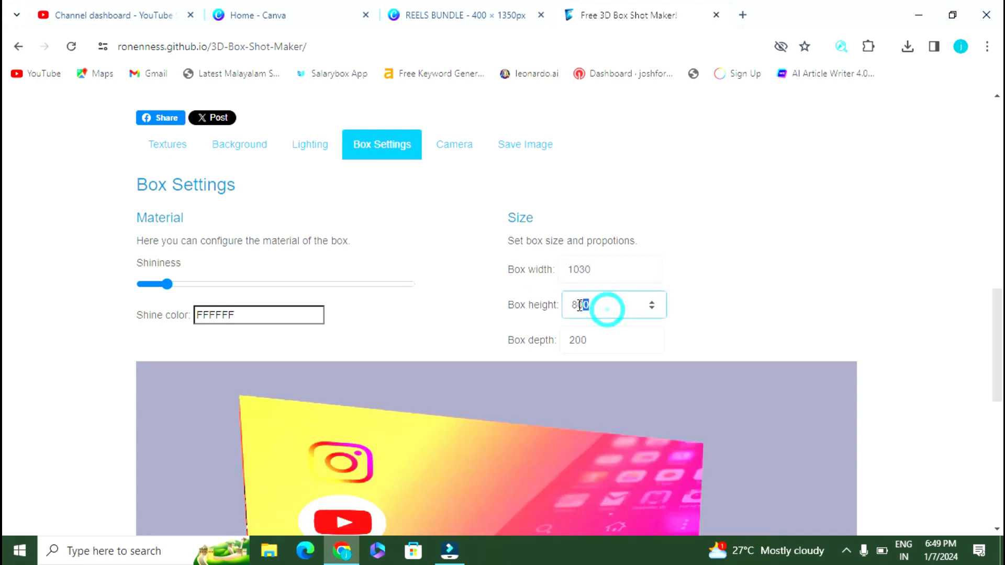
{"action": "double_click", "coordinate": [601, 341]}
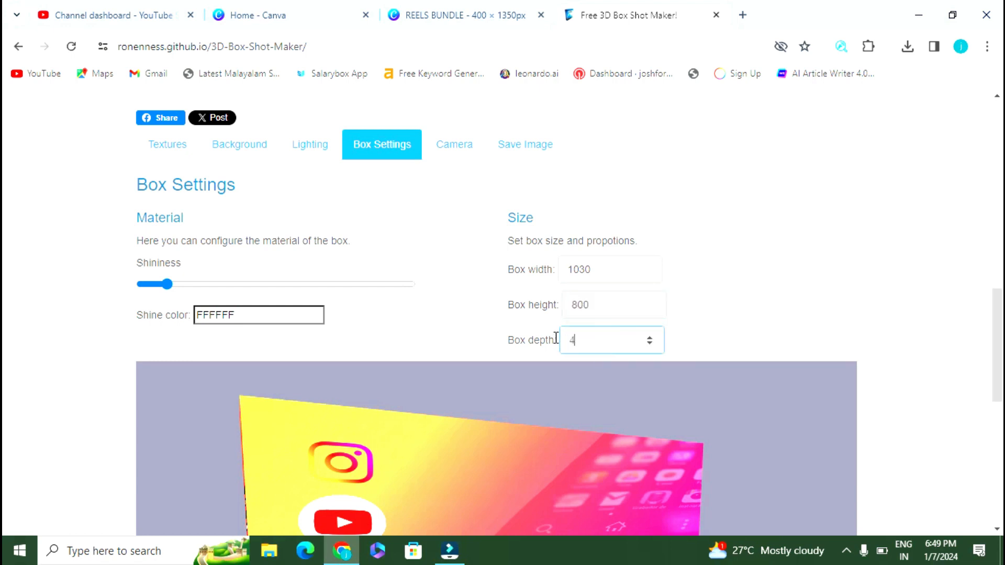
{"action": "type", "text": "400"}
{"action": "key", "text": "Return"}
{"action": "double_click", "coordinate": [599, 307]}
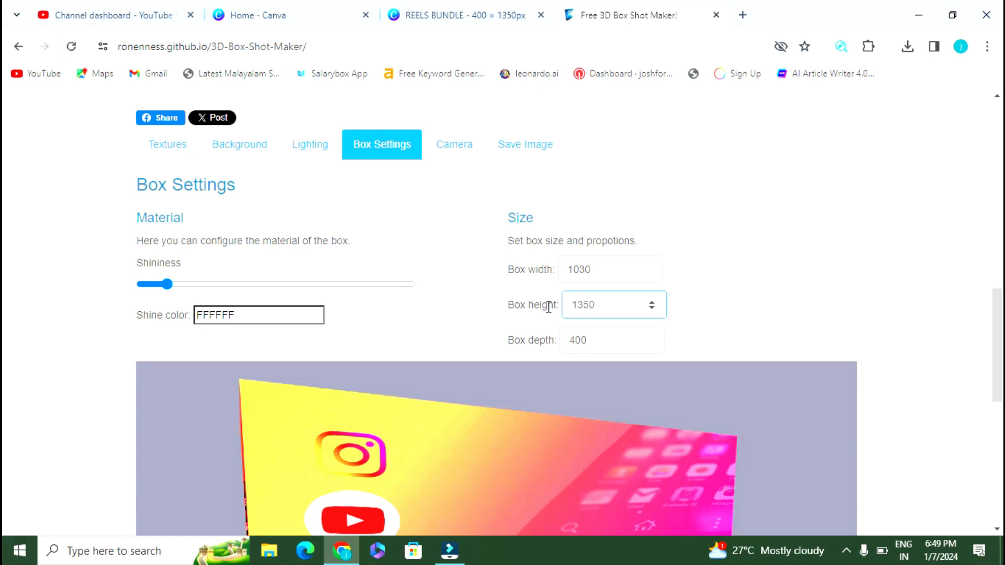
{"action": "key", "text": "Return"}
Step: Drag the Box Settings Shininess slider down toward its minimum
{"action": "scroll", "coordinate": [700, 285], "scroll_direction": "down", "scroll_amount": 5}
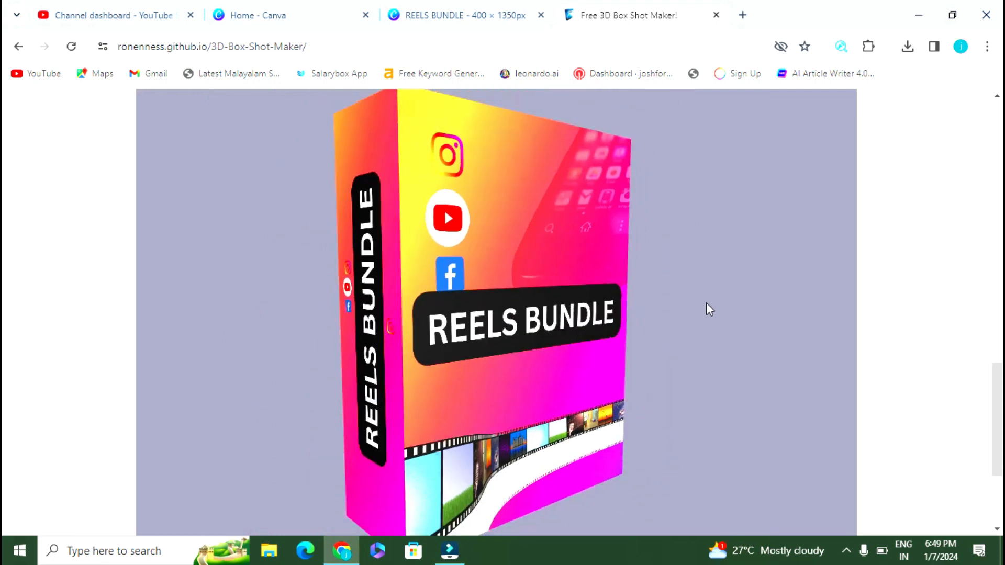
{"action": "left_click", "coordinate": [727, 370]}
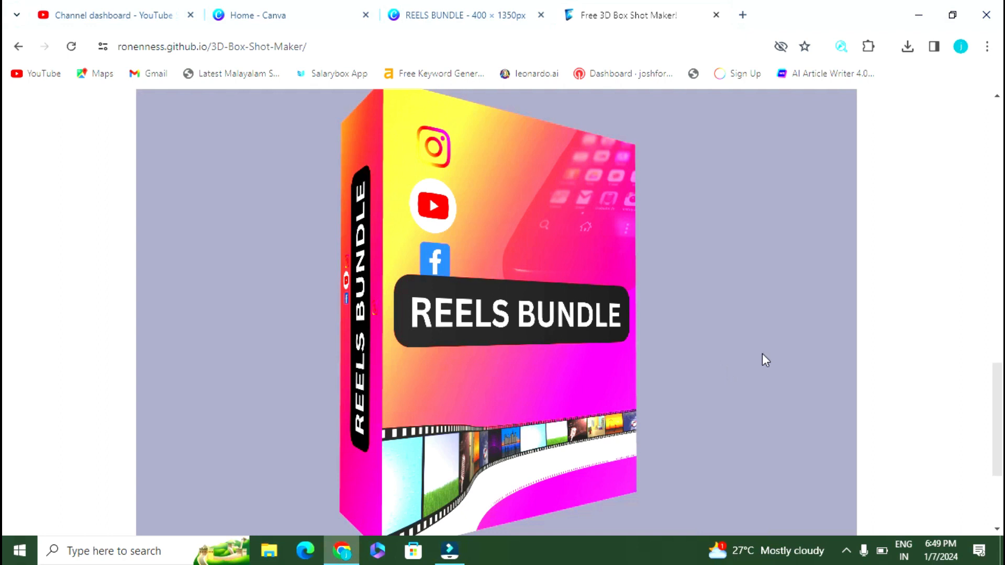
{"action": "left_click", "coordinate": [915, 271]}
{"action": "scroll", "coordinate": [725, 290], "scroll_direction": "down", "scroll_amount": 7}
{"action": "scroll", "coordinate": [719, 300], "scroll_direction": "up", "scroll_amount": 1}
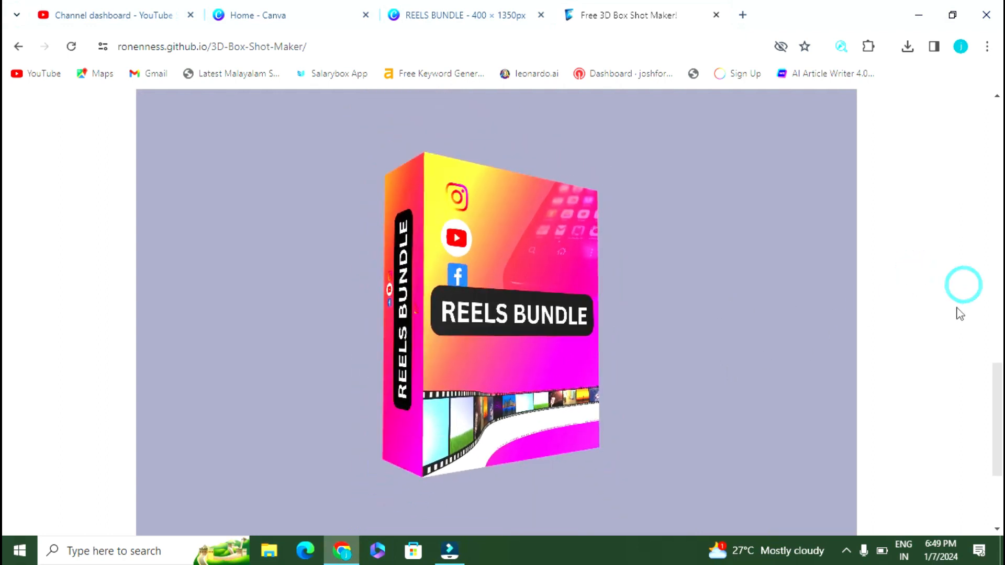
{"action": "scroll", "coordinate": [956, 303], "scroll_direction": "up", "scroll_amount": 5}
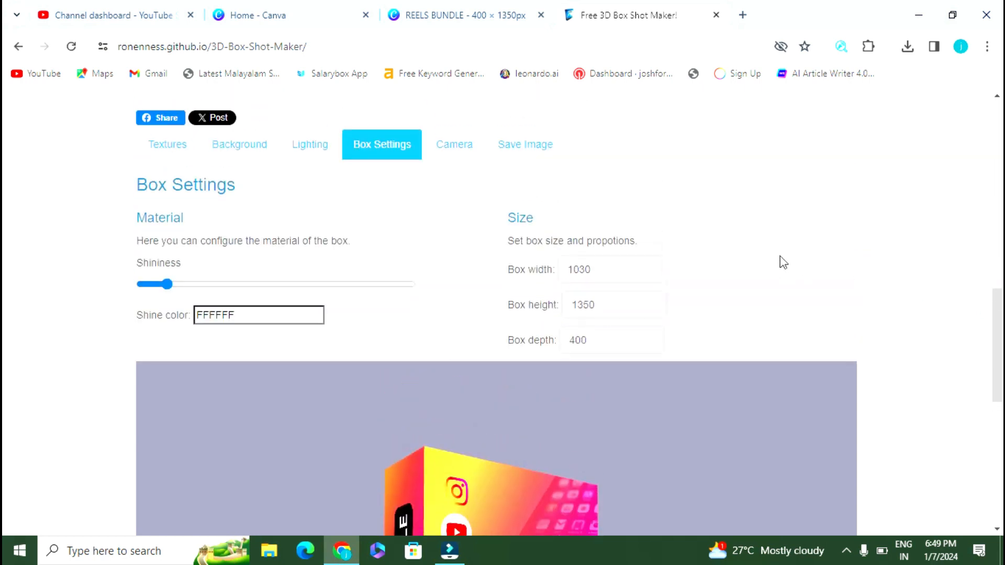
{"action": "left_click_drag", "start_coordinate": [170, 291], "coordinate": [233, 306]}
{"action": "left_click_drag", "start_coordinate": [43, 310], "coordinate": [9, 298]}
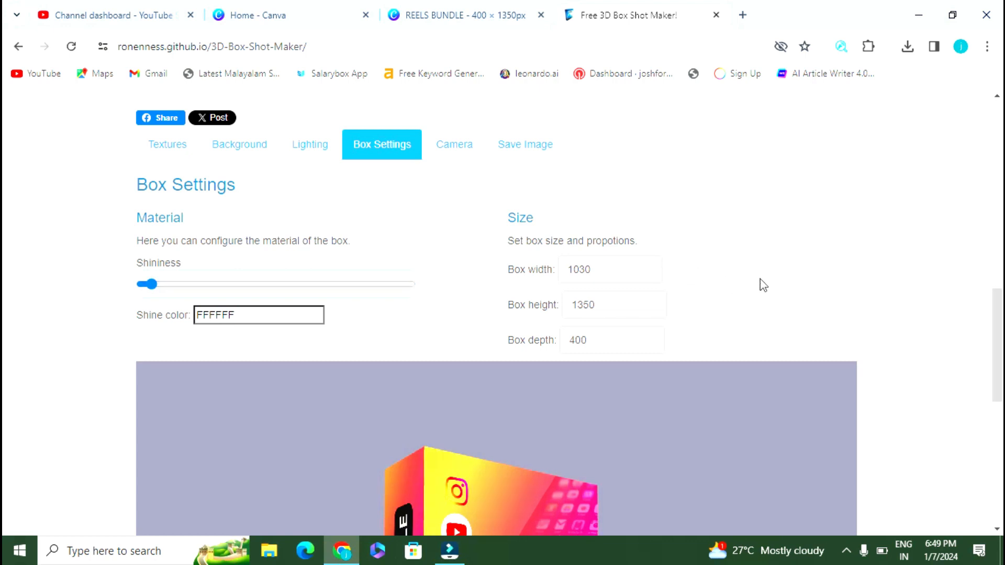
{"action": "scroll", "coordinate": [794, 265], "scroll_direction": "down", "scroll_amount": 4}
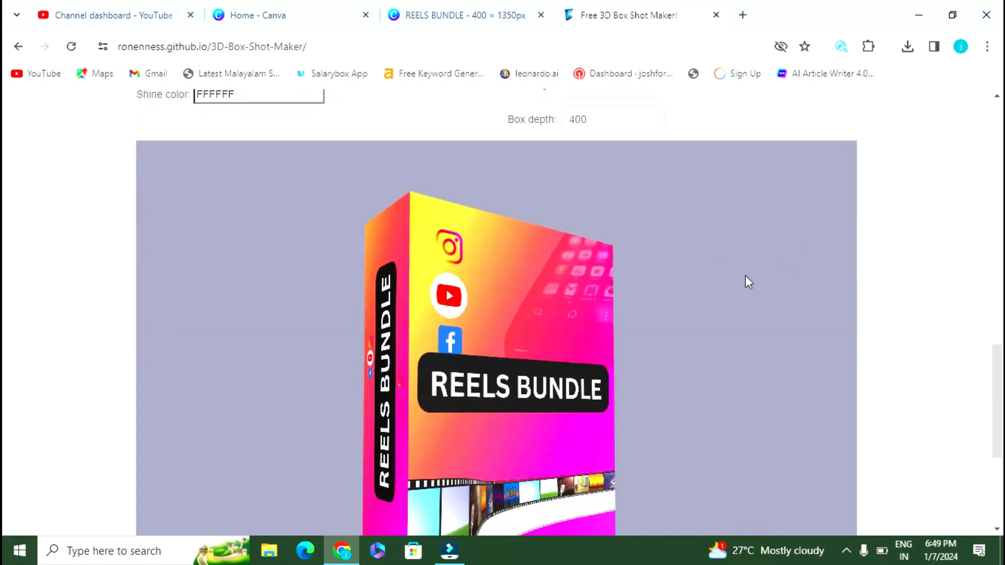
{"action": "scroll", "coordinate": [945, 289], "scroll_direction": "up", "scroll_amount": 3}
Step: Set the Shine color to the very dark green 0A2A0B in the colour picker
{"action": "left_click", "coordinate": [151, 210]}
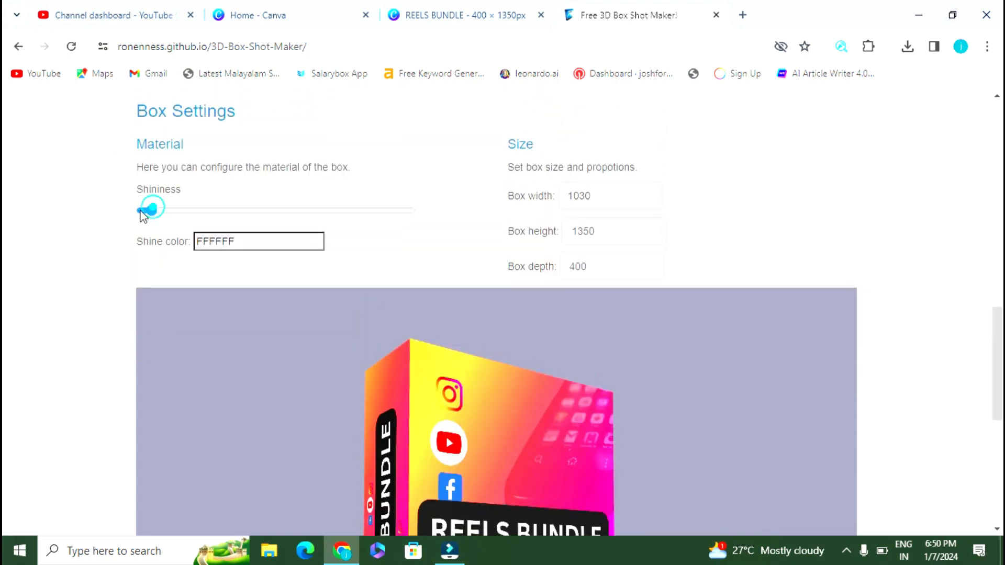
{"action": "left_click", "coordinate": [233, 246]}
{"action": "mouse_move", "coordinate": [240, 310]}
{"action": "left_mouse_down"}
{"action": "mouse_move", "coordinate": [262, 288]}
{"action": "mouse_move", "coordinate": [208, 268]}
{"action": "left_mouse_up"}
{"action": "left_click_drag", "start_coordinate": [357, 268], "coordinate": [365, 329]}
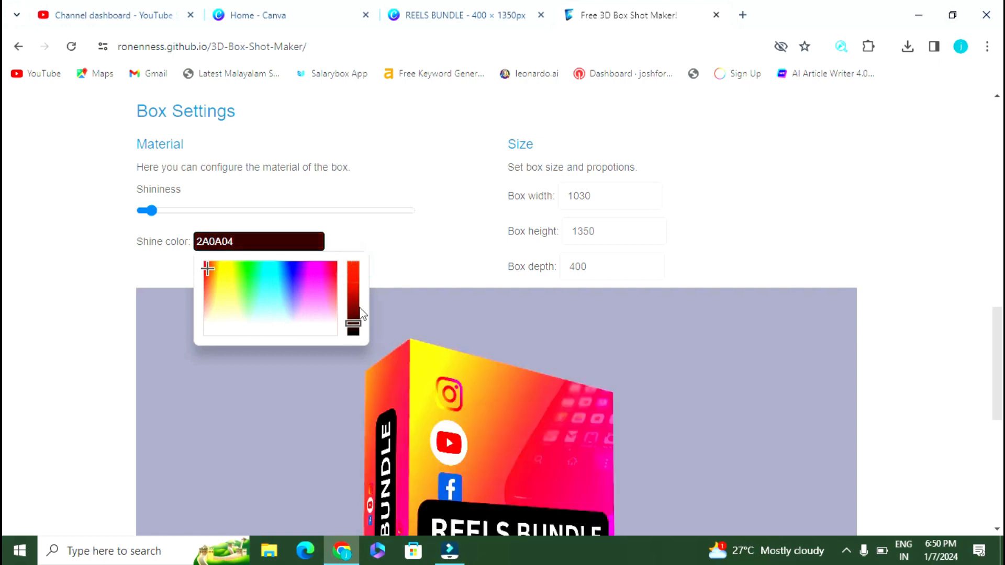
{"action": "left_click_drag", "start_coordinate": [207, 273], "coordinate": [248, 279]}
{"action": "scroll", "coordinate": [558, 253], "scroll_direction": "down", "scroll_amount": 3}
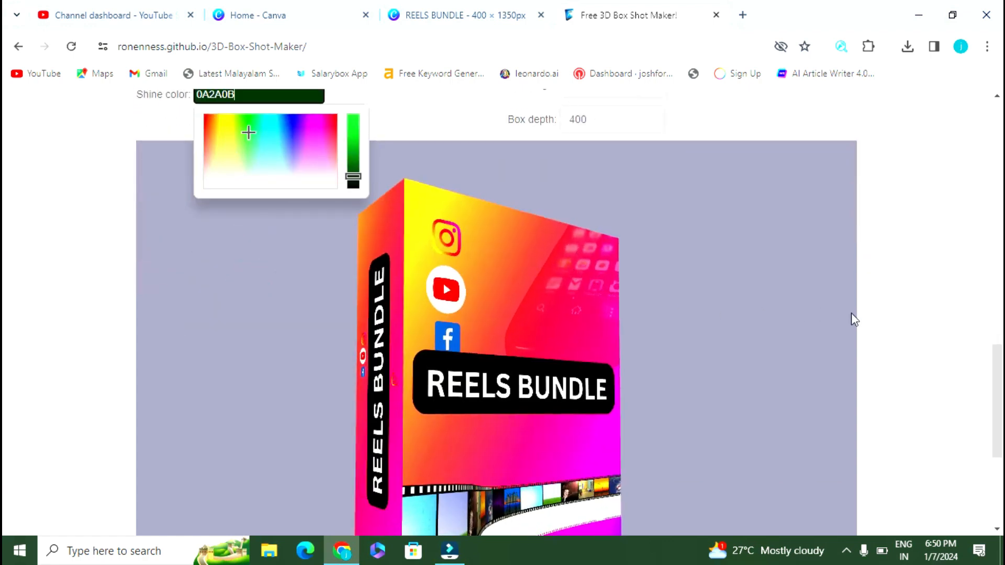
{"action": "scroll", "coordinate": [895, 320], "scroll_direction": "down", "scroll_amount": 3}
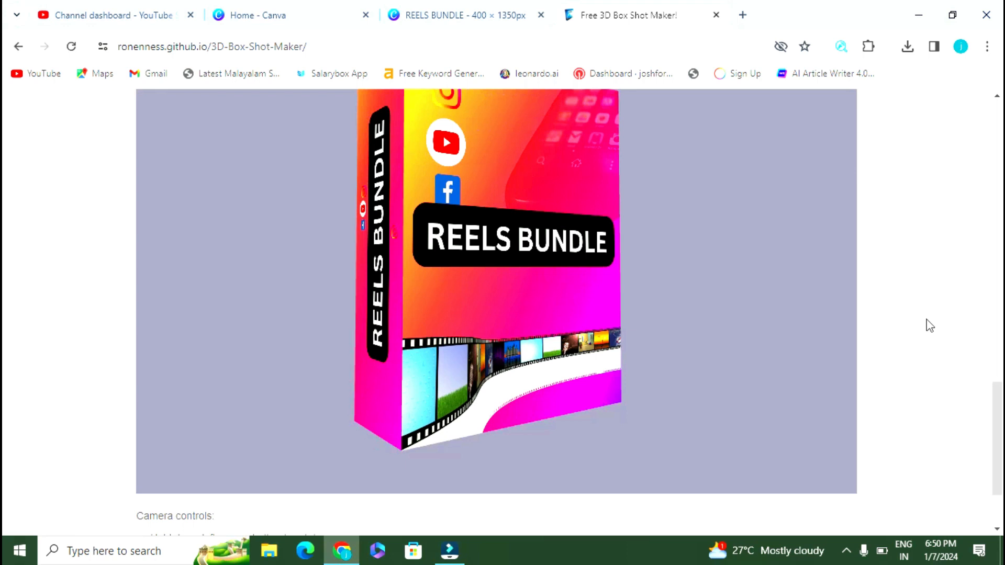
{"action": "scroll", "coordinate": [930, 325], "scroll_direction": "up", "scroll_amount": 6}
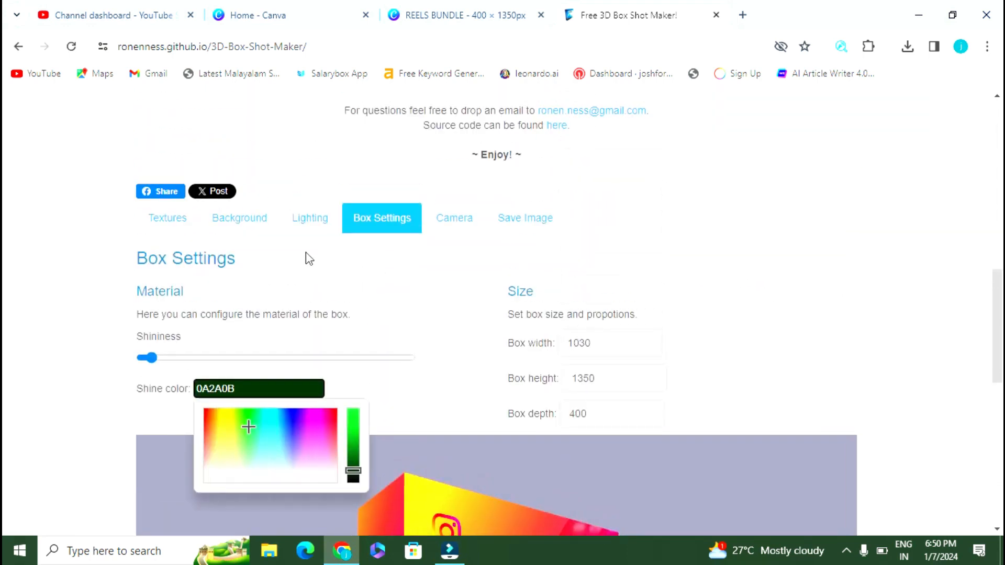
Step: Compare orange, lavender, white and yellow backgrounds, then settle on sage green 7E8F7C
{"action": "left_click", "coordinate": [242, 215]}
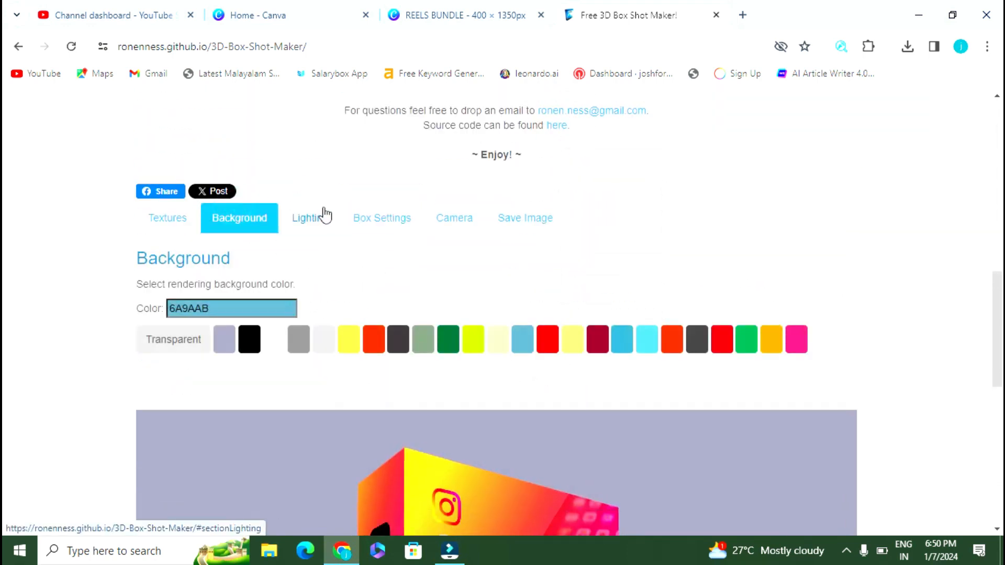
{"action": "scroll", "coordinate": [278, 163], "scroll_direction": "down", "scroll_amount": 2}
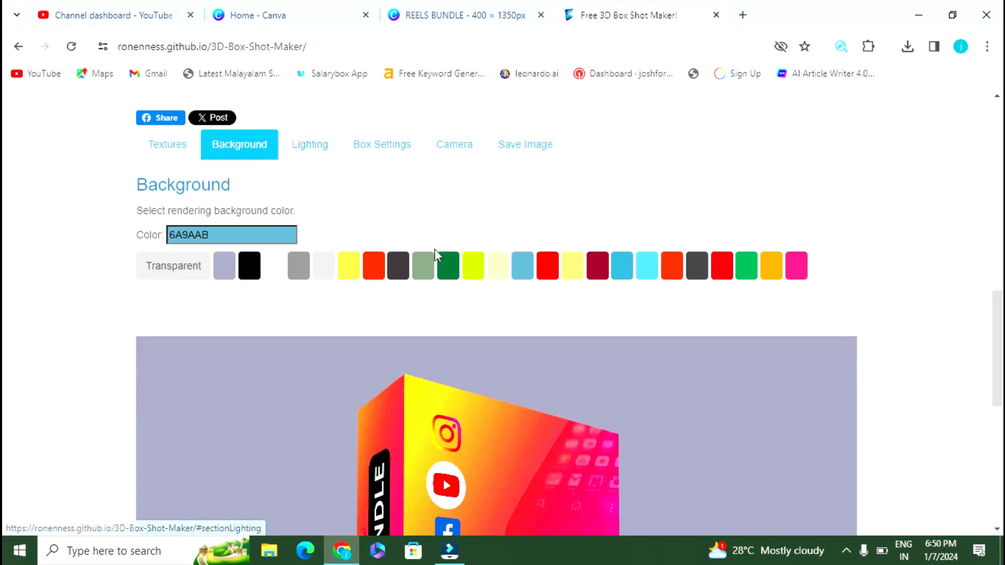
{"action": "left_click", "coordinate": [771, 266]}
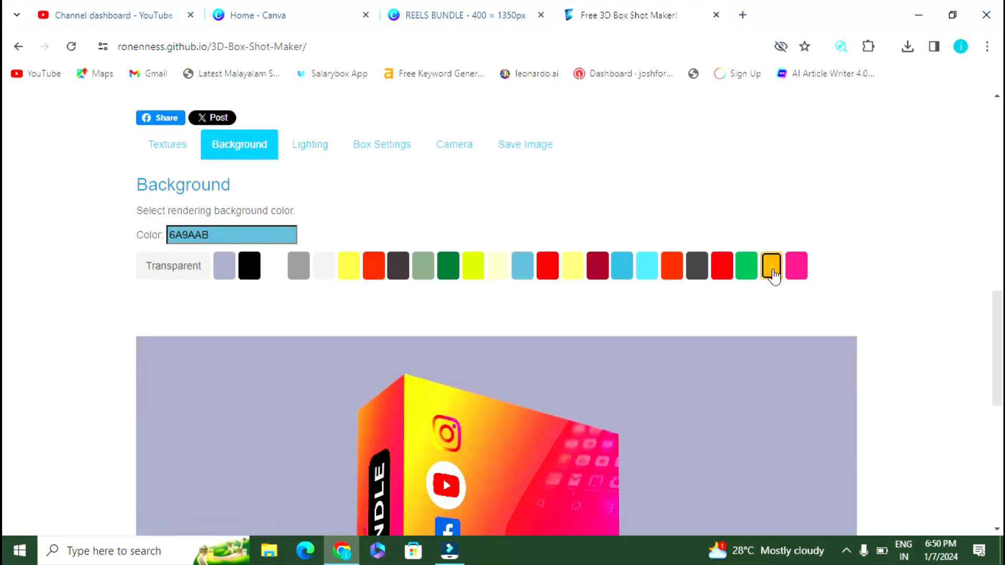
{"action": "left_click", "coordinate": [220, 270]}
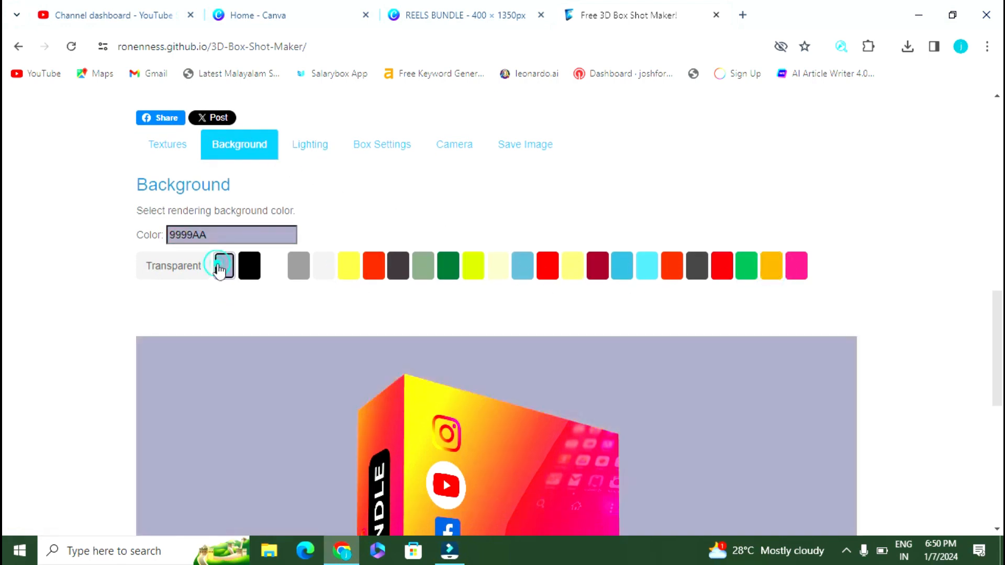
{"action": "left_click", "coordinate": [273, 267]}
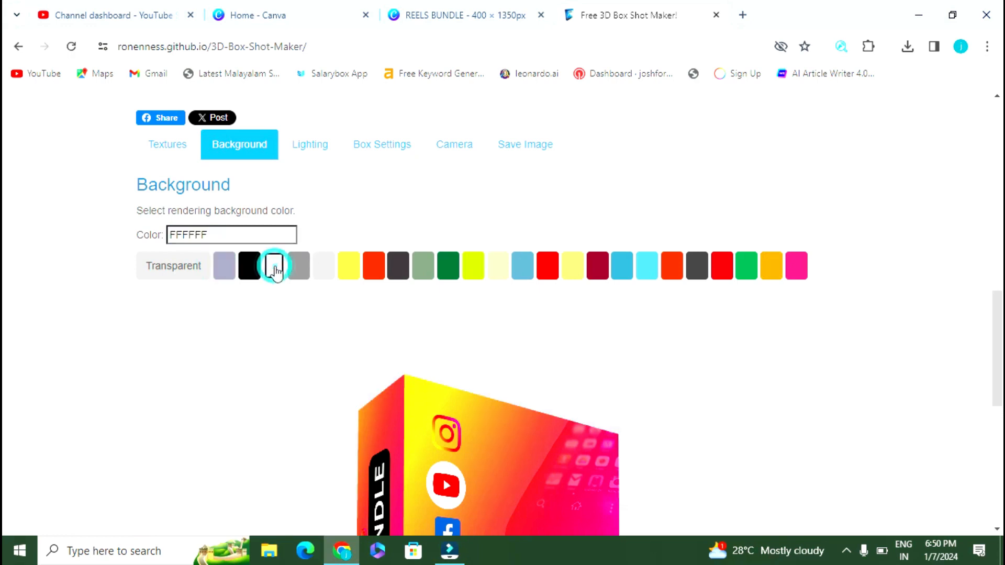
{"action": "scroll", "coordinate": [913, 320], "scroll_direction": "down", "scroll_amount": 5}
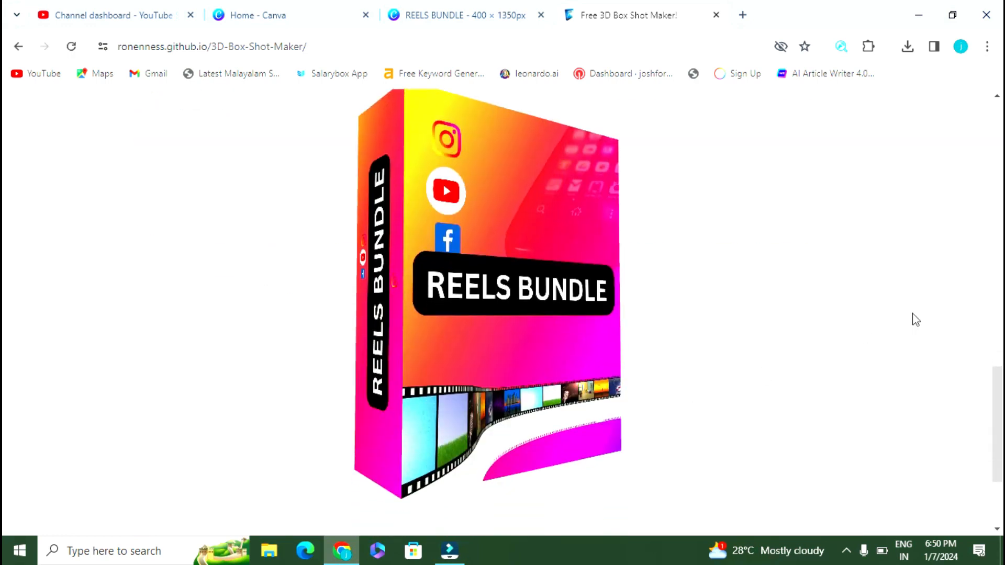
{"action": "scroll", "coordinate": [913, 320], "scroll_direction": "up", "scroll_amount": 5}
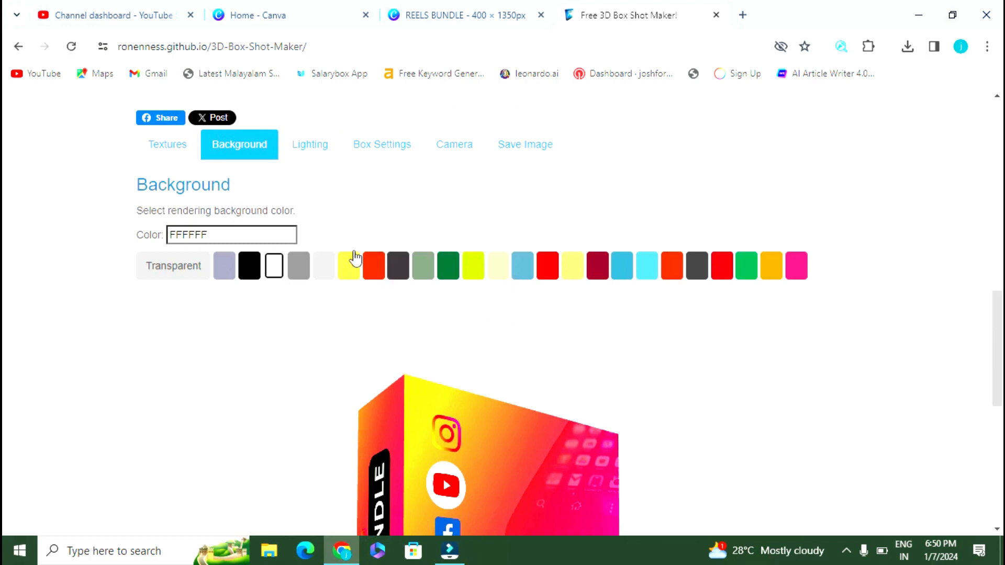
{"action": "left_click", "coordinate": [348, 265]}
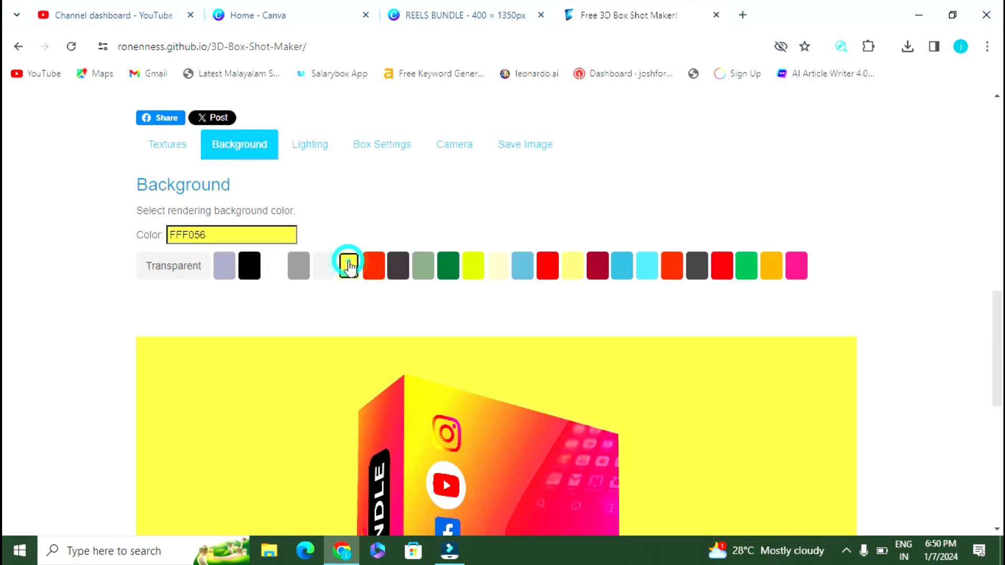
{"action": "left_click", "coordinate": [418, 271]}
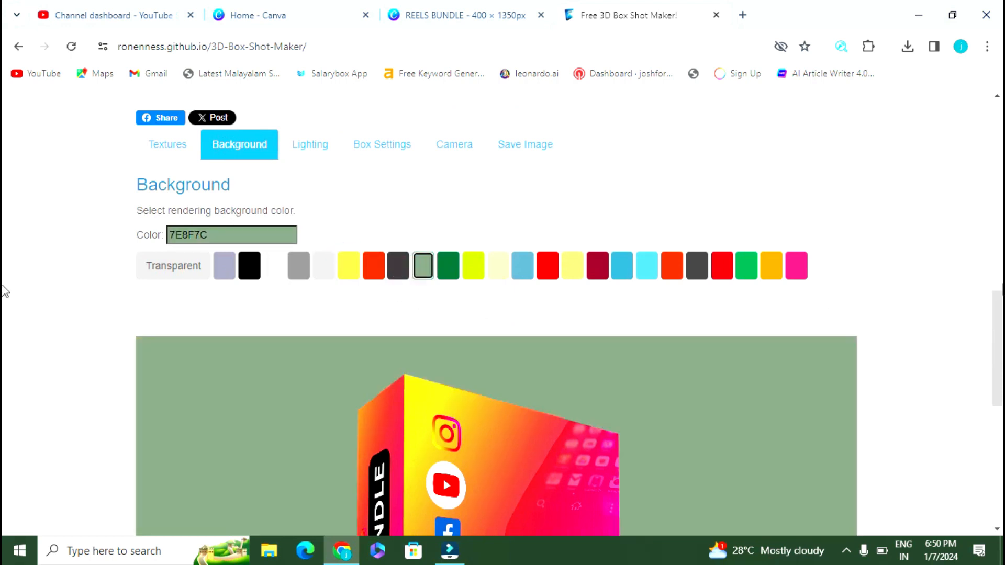
{"action": "scroll", "coordinate": [982, 296], "scroll_direction": "down", "scroll_amount": 5}
{"action": "scroll", "coordinate": [978, 296], "scroll_direction": "up", "scroll_amount": 5}
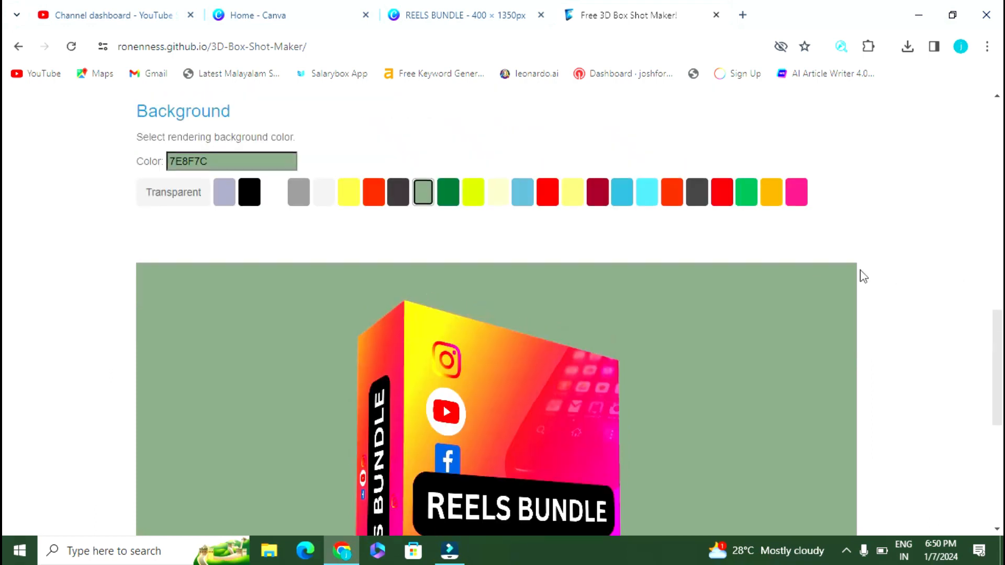
{"action": "left_click", "coordinate": [302, 222]}
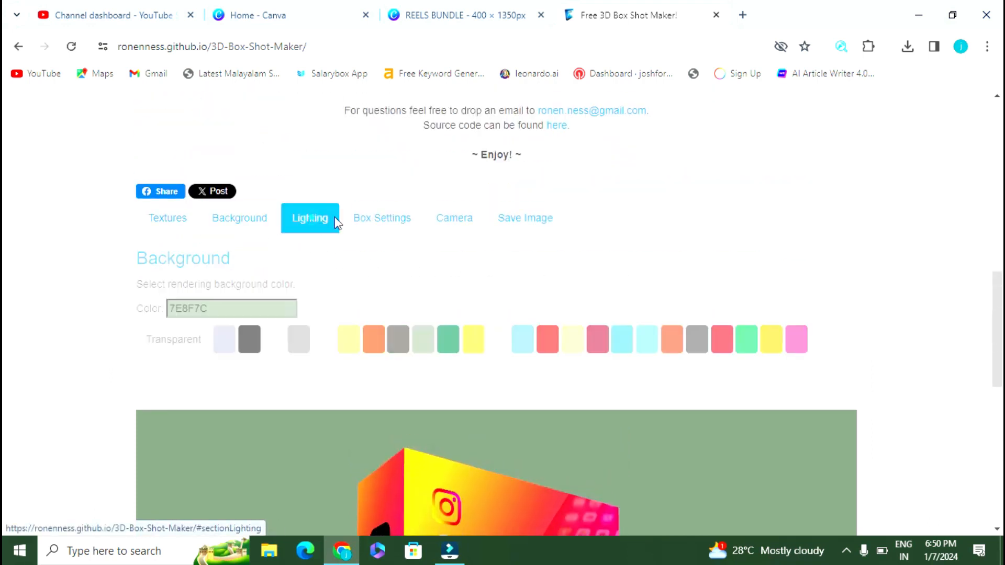
Step: Turn the box to a slightly different angle in the preview
{"action": "scroll", "coordinate": [497, 251], "scroll_direction": "down", "scroll_amount": 3}
{"action": "scroll", "coordinate": [282, 270], "scroll_direction": "down", "scroll_amount": 5}
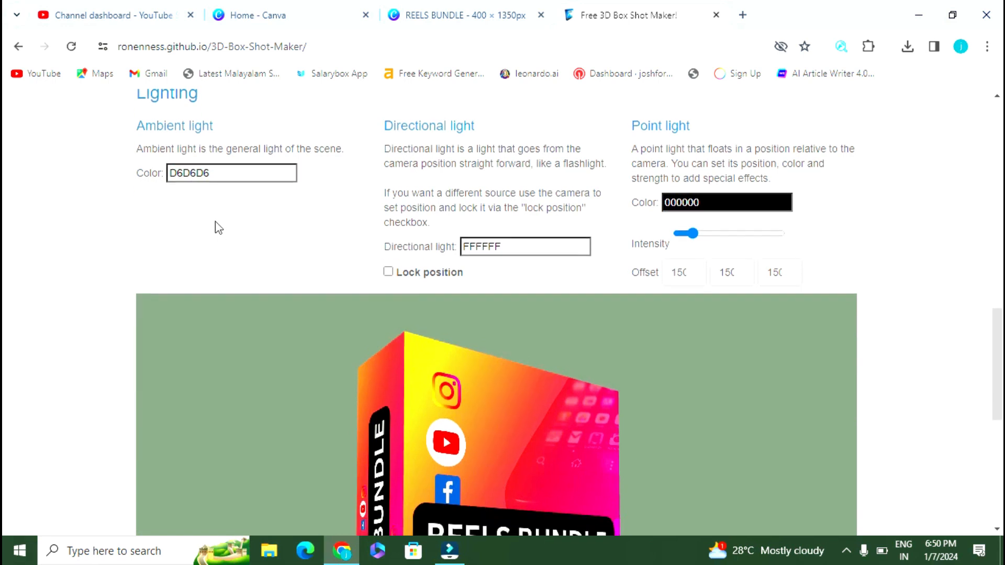
{"action": "left_click_drag", "start_coordinate": [324, 268], "coordinate": [328, 269]}
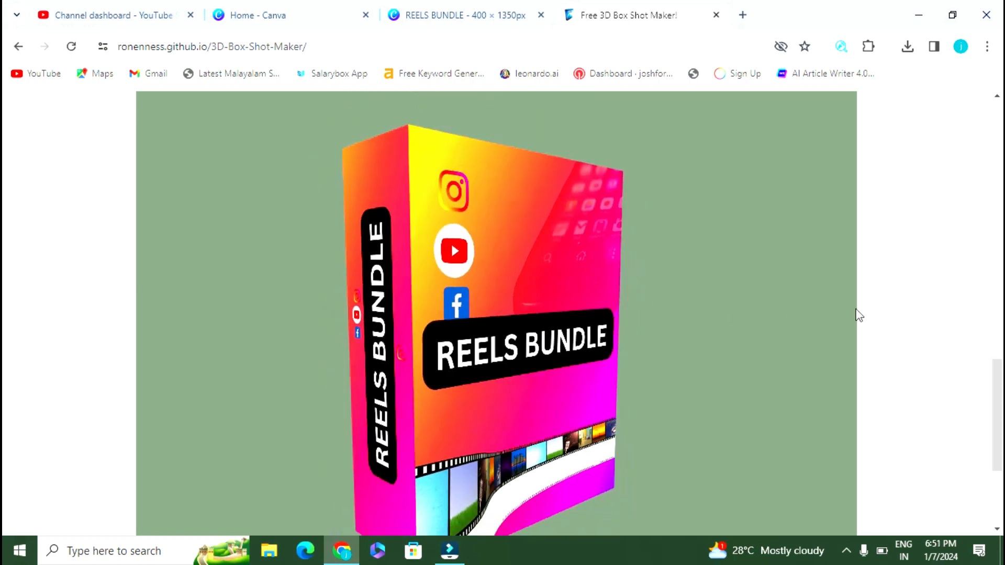
{"action": "scroll", "coordinate": [520, 251], "scroll_direction": "up", "scroll_amount": 4}
{"action": "scroll", "coordinate": [449, 244], "scroll_direction": "down", "scroll_amount": 3}
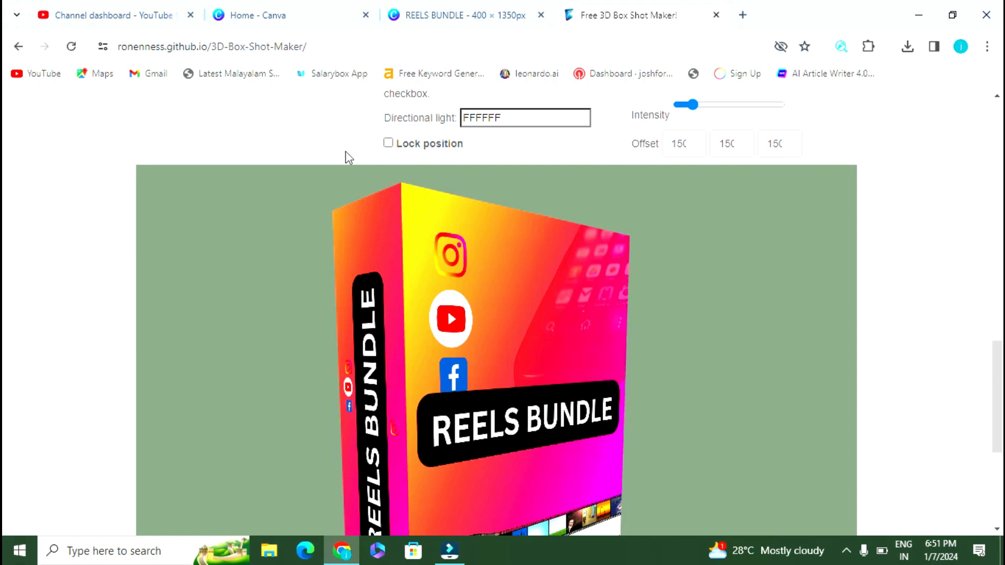
{"action": "scroll", "coordinate": [345, 157], "scroll_direction": "up", "scroll_amount": 1}
Step: Shift the ambient light colour toward green and turn the box's front toward the viewer
{"action": "left_click", "coordinate": [271, 117]}
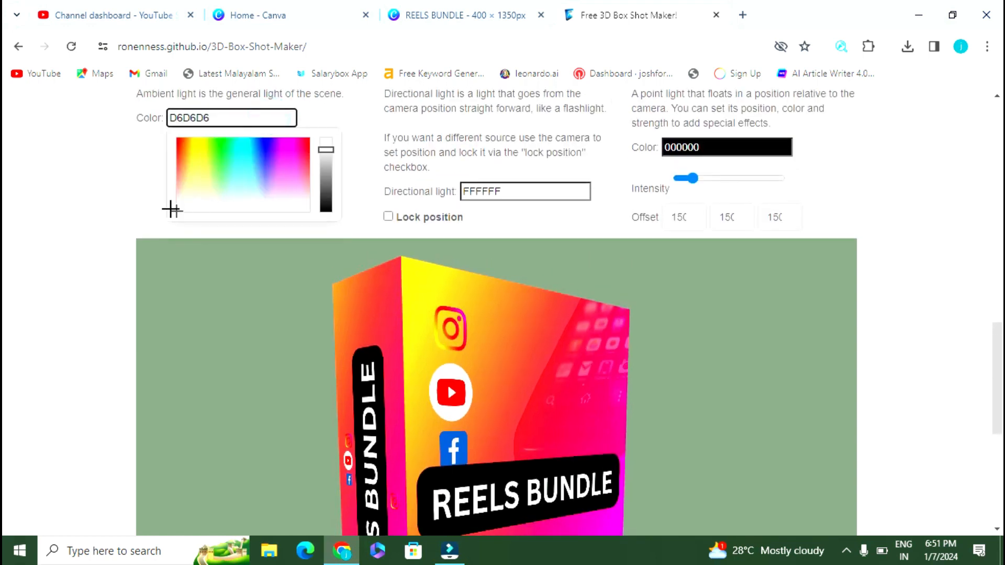
{"action": "left_click_drag", "start_coordinate": [175, 212], "coordinate": [230, 156]}
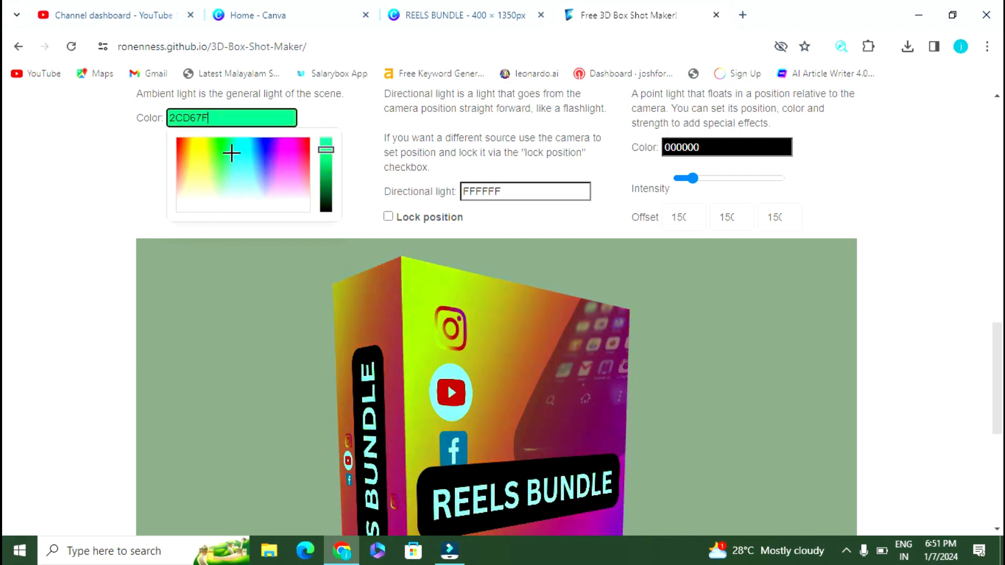
{"action": "left_click_drag", "start_coordinate": [500, 307], "coordinate": [516, 316]}
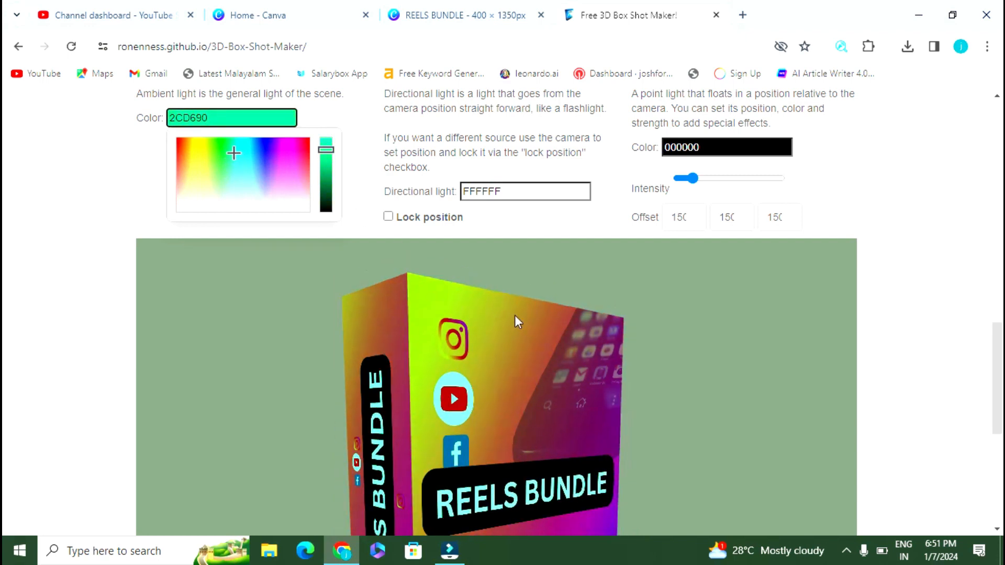
{"action": "scroll", "coordinate": [890, 313], "scroll_direction": "down", "scroll_amount": 4}
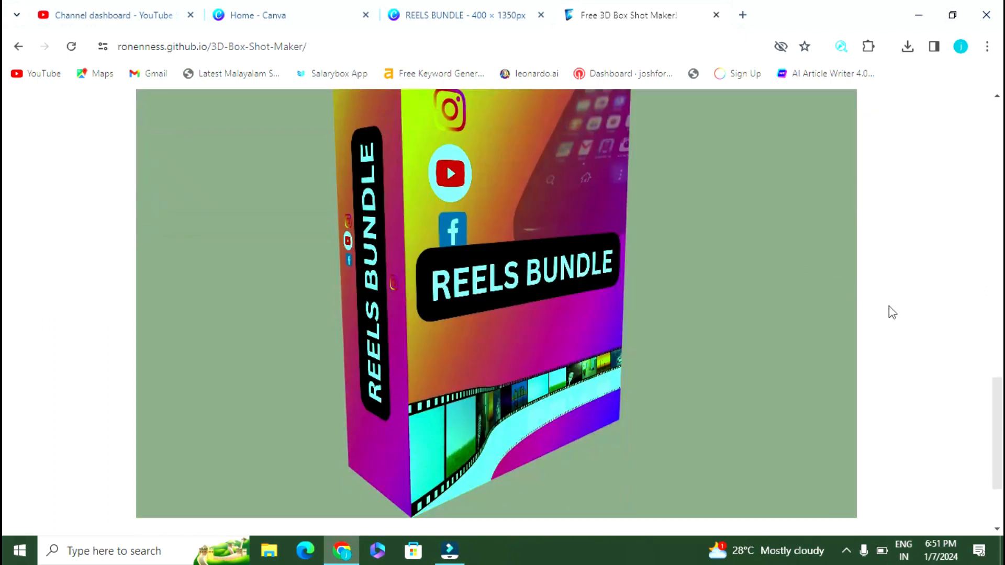
{"action": "scroll", "coordinate": [889, 309], "scroll_direction": "up", "scroll_amount": 3}
{"action": "left_click_drag", "start_coordinate": [468, 293], "coordinate": [276, 203]}
{"action": "scroll", "coordinate": [358, 139], "scroll_direction": "up", "scroll_amount": 1}
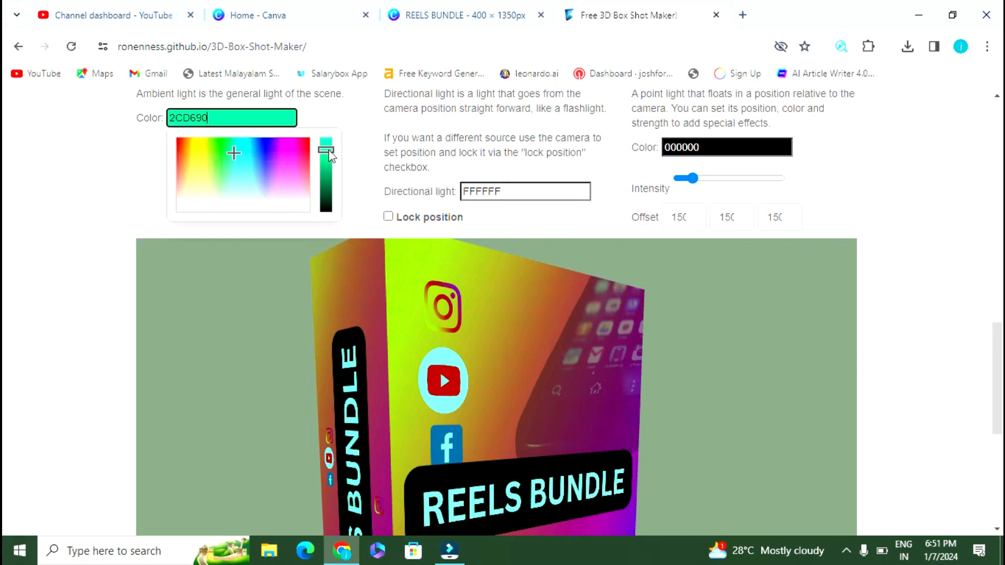
Step: Fine-tune the ambient light's brightness and hue until it reads 82C370
{"action": "left_click_drag", "start_coordinate": [329, 155], "coordinate": [326, 165]}
{"action": "mouse_move", "coordinate": [221, 154]}
{"action": "left_mouse_down"}
{"action": "mouse_move", "coordinate": [233, 157]}
{"action": "mouse_move", "coordinate": [224, 181]}
{"action": "left_mouse_up"}
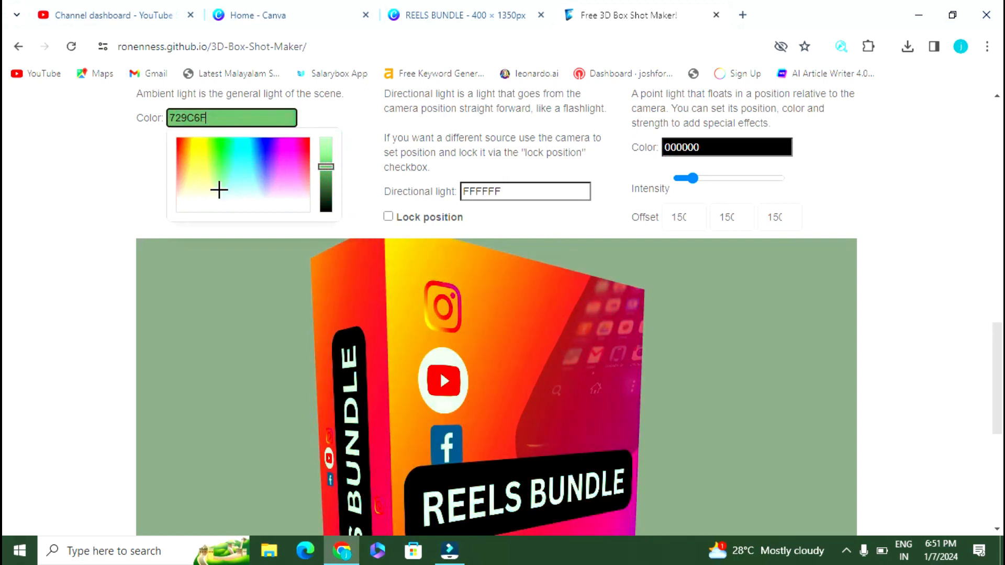
{"action": "scroll", "coordinate": [345, 172], "scroll_direction": "down", "scroll_amount": 1}
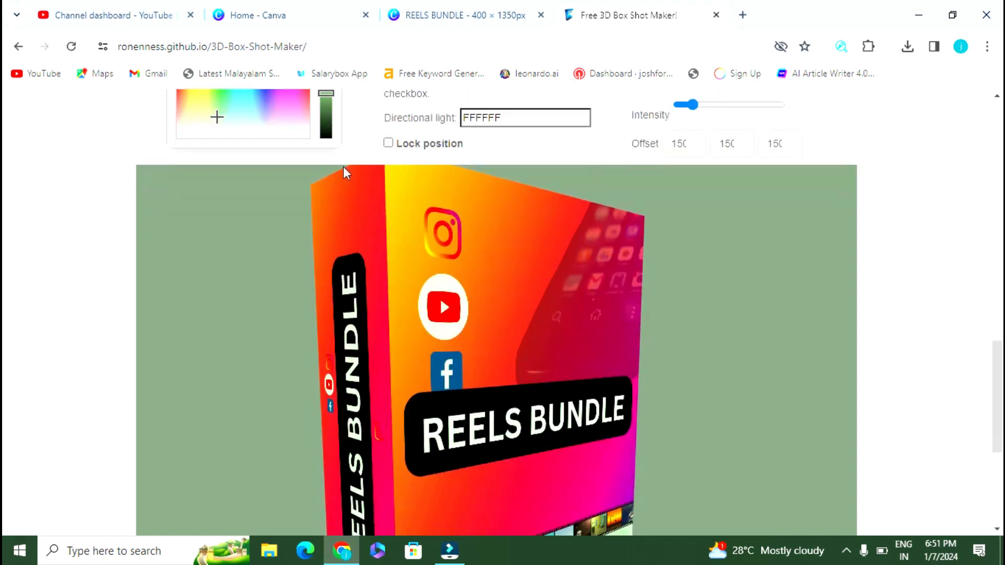
{"action": "scroll", "coordinate": [356, 126], "scroll_direction": "up", "scroll_amount": 1}
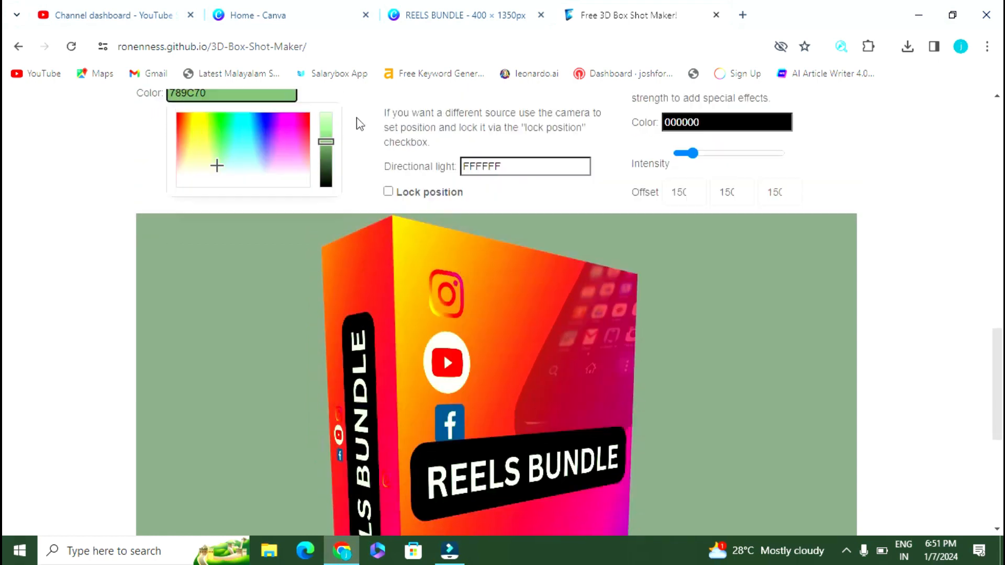
{"action": "left_click_drag", "start_coordinate": [326, 171], "coordinate": [328, 155]}
{"action": "mouse_move", "coordinate": [217, 192]}
{"action": "left_mouse_down"}
{"action": "mouse_move", "coordinate": [175, 164]}
{"action": "mouse_move", "coordinate": [184, 179]}
{"action": "mouse_move", "coordinate": [217, 181]}
{"action": "left_mouse_up"}
{"action": "left_click", "coordinate": [498, 191]}
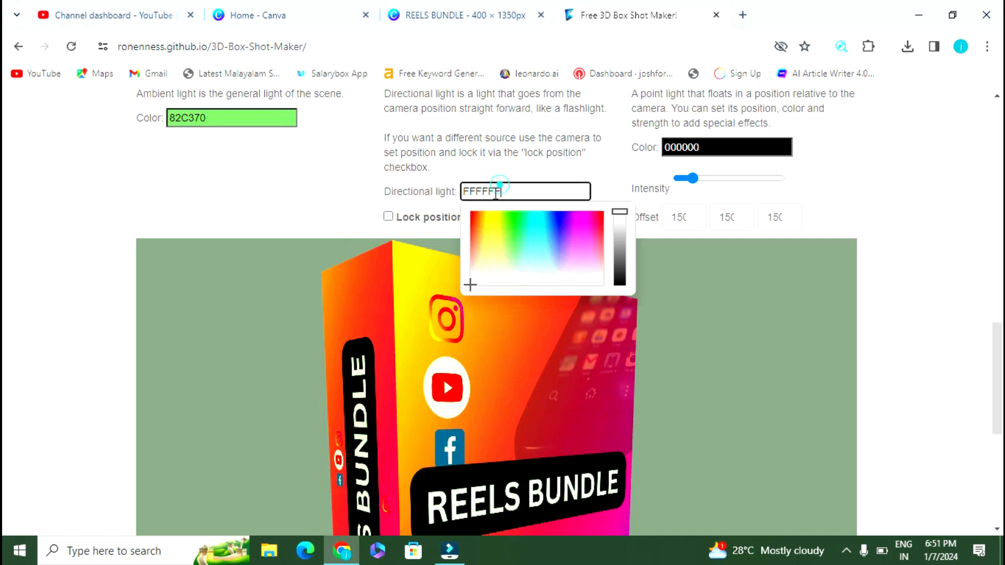
Step: Set the directional light colour to the pale green 92C877
{"action": "left_click_drag", "start_coordinate": [473, 287], "coordinate": [527, 250]}
{"action": "left_click_drag", "start_coordinate": [622, 213], "coordinate": [621, 228]}
{"action": "left_click_drag", "start_coordinate": [528, 249], "coordinate": [507, 254]}
{"action": "scroll", "coordinate": [800, 205], "scroll_direction": "down", "scroll_amount": 3}
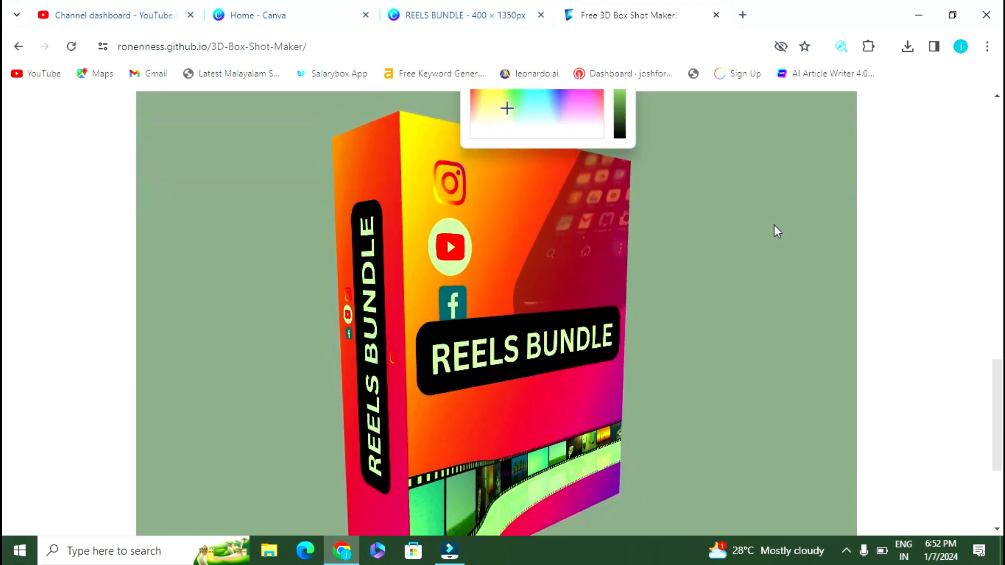
{"action": "left_click_drag", "start_coordinate": [775, 225], "coordinate": [750, 234]}
{"action": "left_click", "coordinate": [668, 257]}
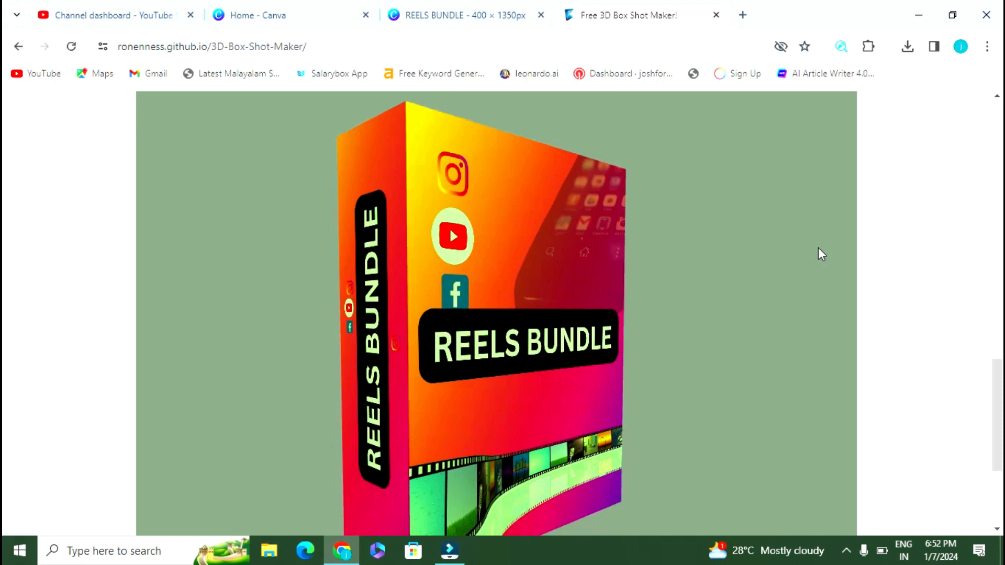
{"action": "scroll", "coordinate": [952, 219], "scroll_direction": "up", "scroll_amount": 3}
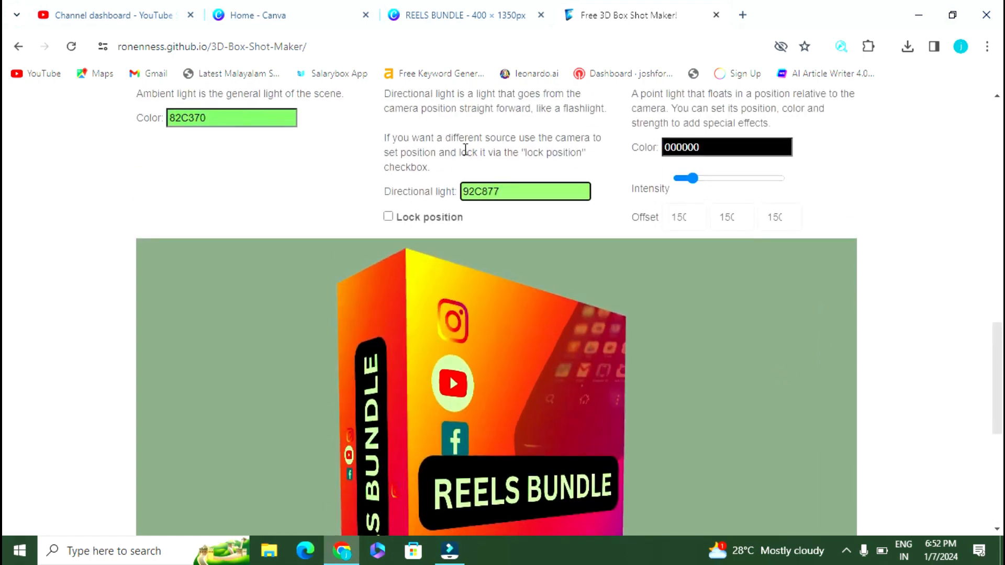
Step: Change the ambient light colour to the muted AFB36B
{"action": "left_click", "coordinate": [256, 118]}
{"action": "left_click", "coordinate": [203, 168]}
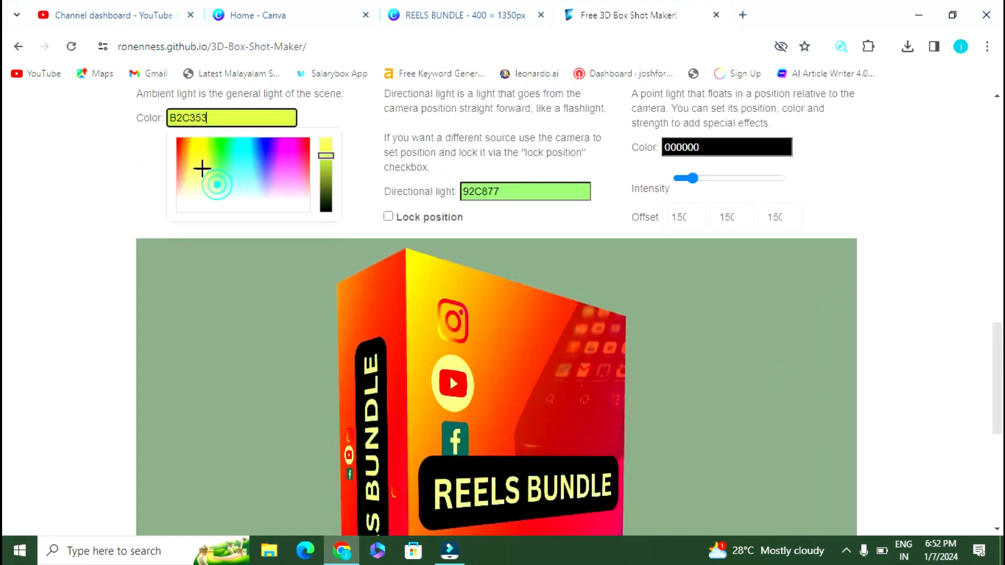
{"action": "mouse_move", "coordinate": [203, 168]}
{"action": "left_mouse_down"}
{"action": "mouse_move", "coordinate": [205, 148]}
{"action": "mouse_move", "coordinate": [189, 156]}
{"action": "mouse_move", "coordinate": [209, 155]}
{"action": "mouse_move", "coordinate": [196, 212]}
{"action": "mouse_move", "coordinate": [224, 227]}
{"action": "mouse_move", "coordinate": [317, 235]}
{"action": "mouse_move", "coordinate": [274, 230]}
{"action": "left_mouse_up"}
{"action": "mouse_move", "coordinate": [329, 152]}
{"action": "left_mouse_down"}
{"action": "mouse_move", "coordinate": [331, 135]}
{"action": "mouse_move", "coordinate": [328, 159]}
{"action": "left_mouse_up"}
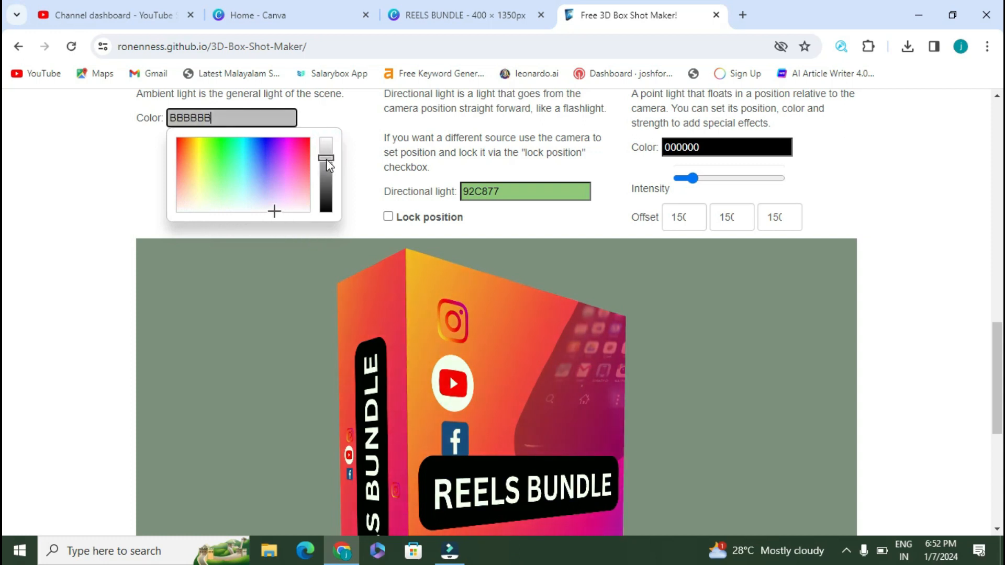
{"action": "mouse_move", "coordinate": [272, 211]}
{"action": "left_mouse_down"}
{"action": "mouse_move", "coordinate": [239, 200]}
{"action": "mouse_move", "coordinate": [209, 213]}
{"action": "mouse_move", "coordinate": [202, 186]}
{"action": "left_mouse_up"}
{"action": "scroll", "coordinate": [925, 229], "scroll_direction": "down", "scroll_amount": 3}
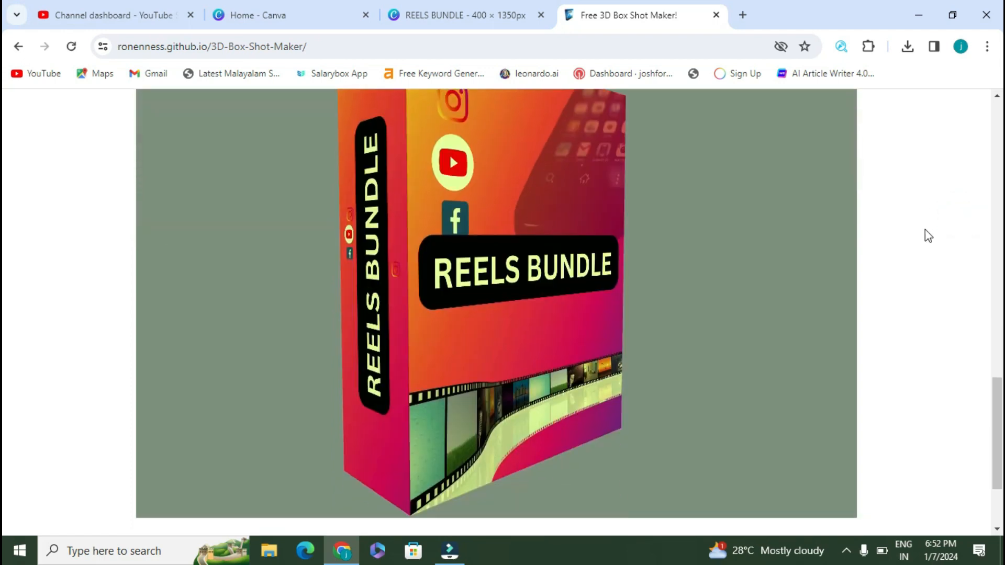
{"action": "scroll", "coordinate": [822, 285], "scroll_direction": "up", "scroll_amount": 6}
Step: Raise the point light intensity and start choosing its colour
{"action": "left_click_drag", "start_coordinate": [691, 326], "coordinate": [728, 330]}
{"action": "left_click", "coordinate": [720, 294]}
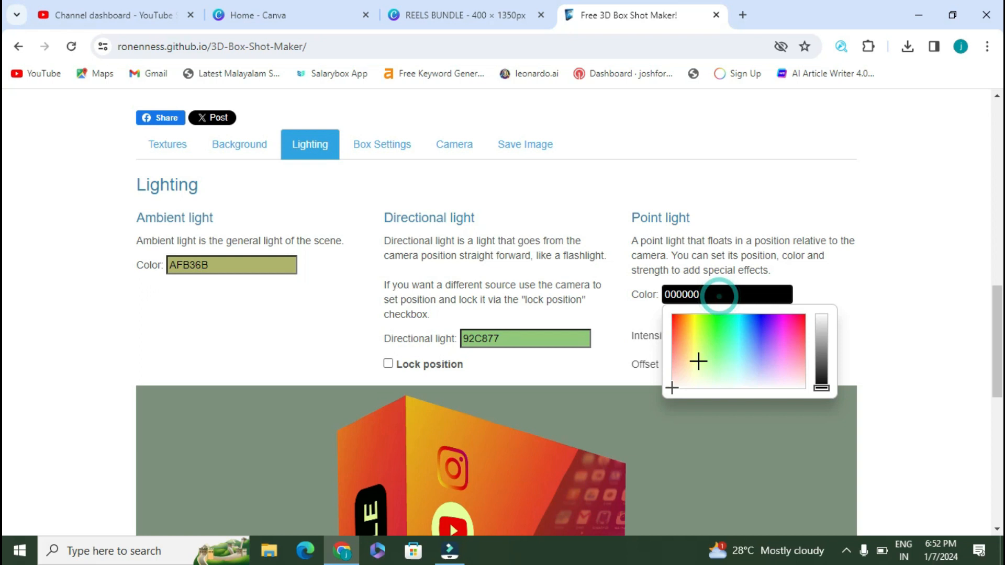
{"action": "left_click_drag", "start_coordinate": [698, 361], "coordinate": [685, 378]}
{"action": "left_click_drag", "start_coordinate": [821, 324], "coordinate": [827, 389]}
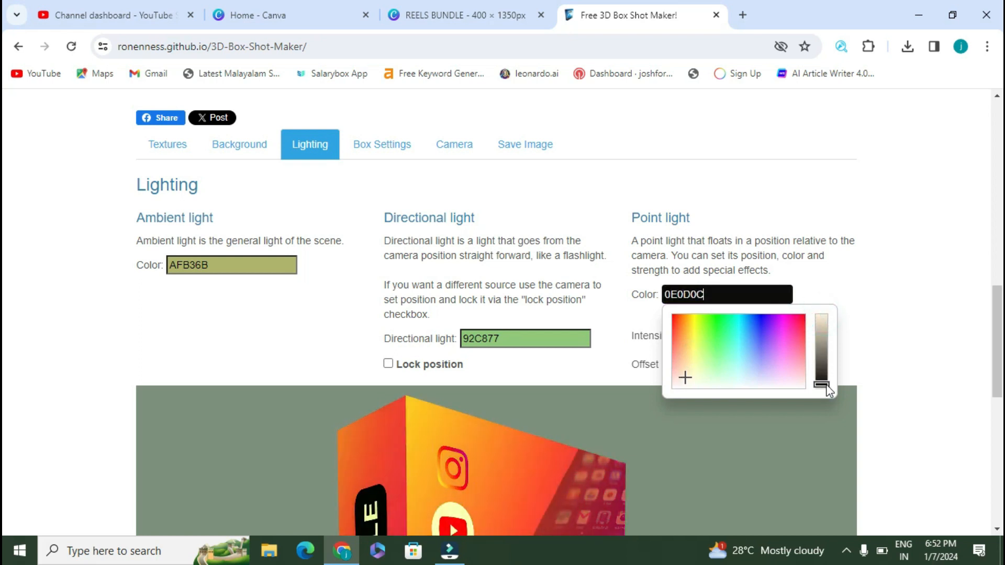
Step: Adjust the point light hue and brightness to dark green 1B2F26
{"action": "scroll", "coordinate": [909, 332], "scroll_direction": "down", "scroll_amount": 4}
{"action": "left_click_drag", "start_coordinate": [689, 159], "coordinate": [747, 133]}
{"action": "mouse_move", "coordinate": [825, 166]}
{"action": "left_mouse_down"}
{"action": "mouse_move", "coordinate": [814, 174]}
{"action": "mouse_move", "coordinate": [815, 160]}
{"action": "left_mouse_up"}
{"action": "left_click_drag", "start_coordinate": [750, 133], "coordinate": [728, 136]}
{"action": "scroll", "coordinate": [879, 262], "scroll_direction": "down", "scroll_amount": 3}
{"action": "scroll", "coordinate": [937, 260], "scroll_direction": "up", "scroll_amount": 3}
{"action": "scroll", "coordinate": [909, 253], "scroll_direction": "up", "scroll_amount": 6}
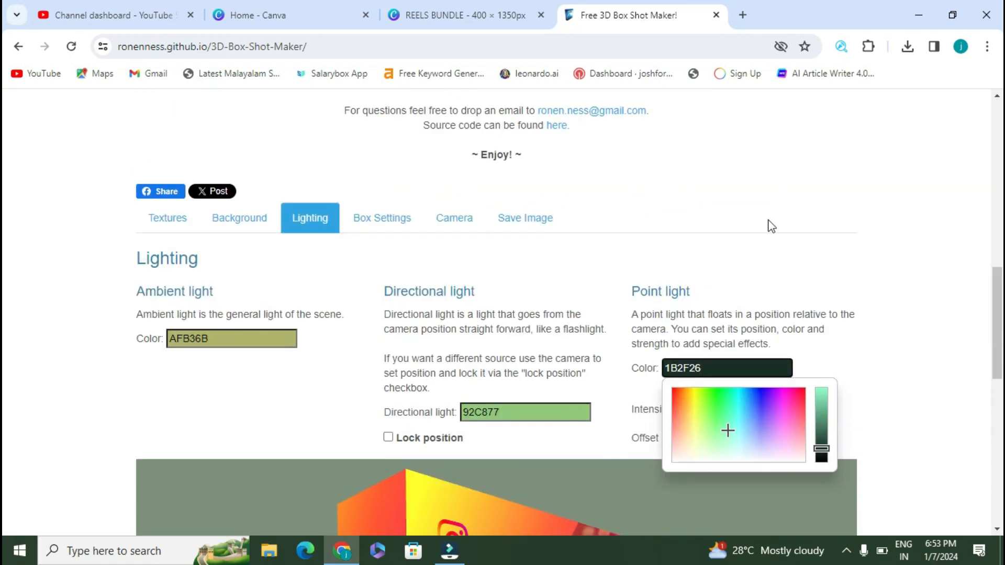
{"action": "scroll", "coordinate": [838, 281], "scroll_direction": "down", "scroll_amount": 7}
{"action": "scroll", "coordinate": [999, 226], "scroll_direction": "up", "scroll_amount": 5}
{"action": "left_click", "coordinate": [386, 143]}
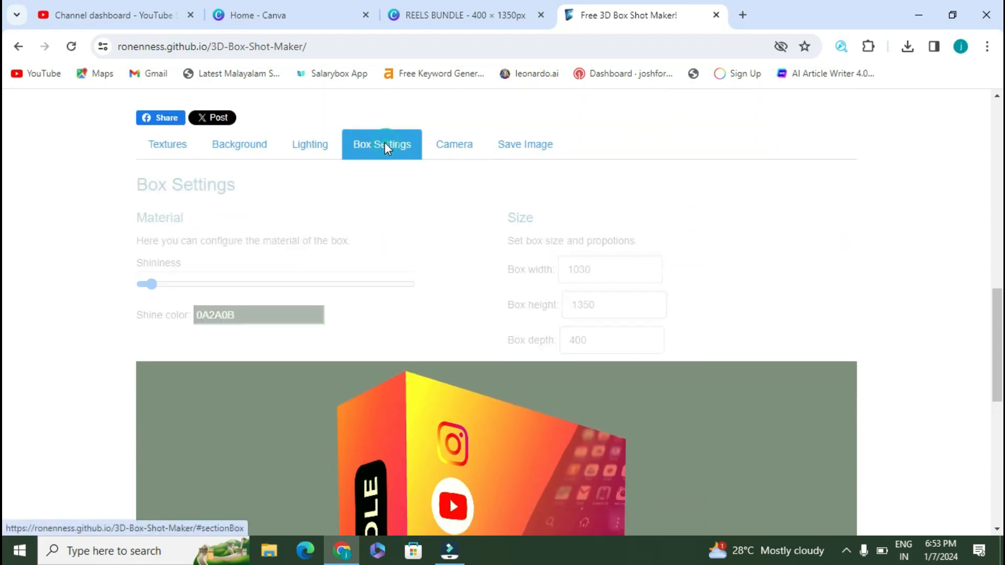
Step: Move from the Camera settings to the Save Image section, where image width reads 1400
{"action": "left_click", "coordinate": [449, 146]}
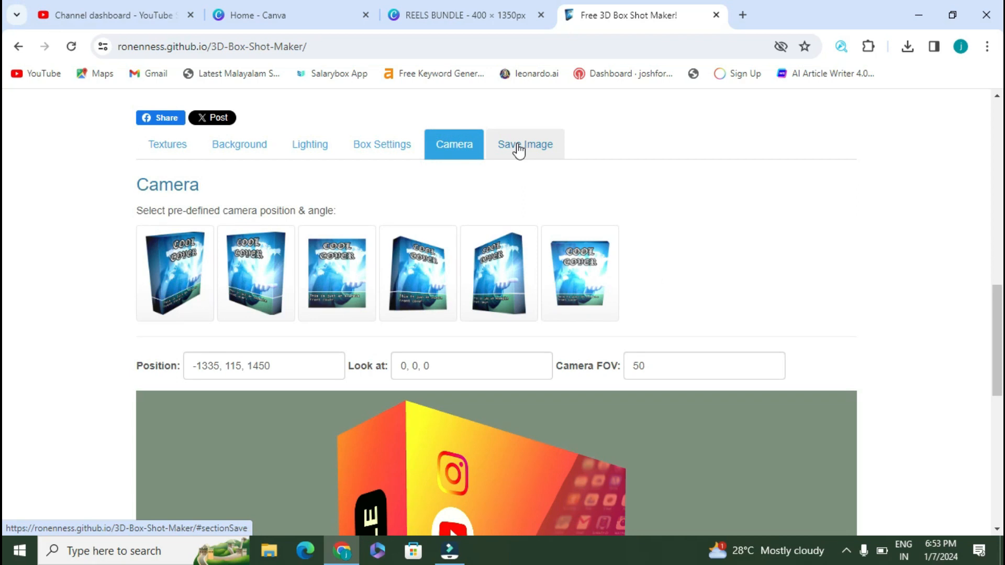
{"action": "scroll", "coordinate": [757, 184], "scroll_direction": "down", "scroll_amount": 6}
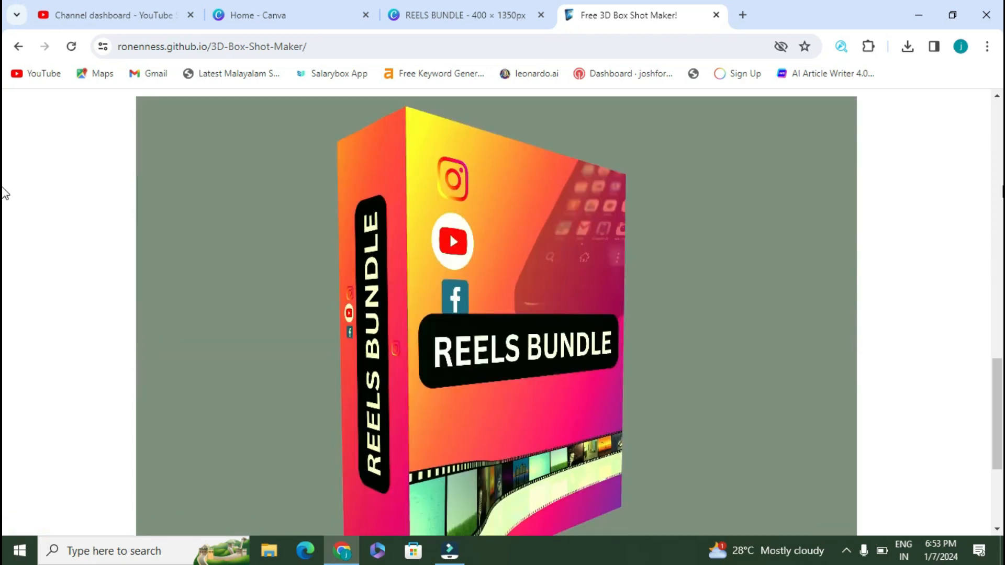
{"action": "scroll", "coordinate": [761, 180], "scroll_direction": "up", "scroll_amount": 4}
{"action": "scroll", "coordinate": [761, 181], "scroll_direction": "down", "scroll_amount": 8}
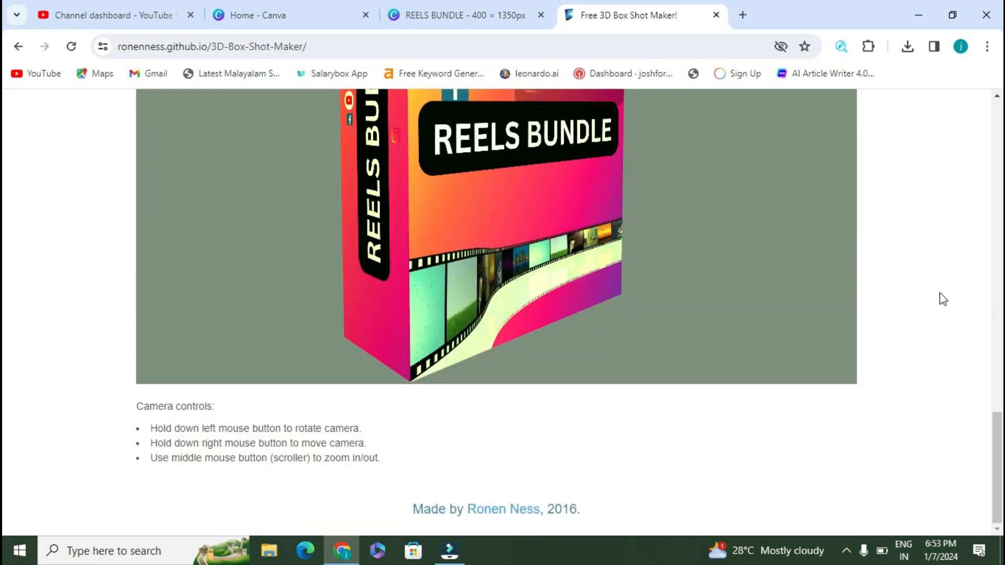
{"action": "scroll", "coordinate": [798, 180], "scroll_direction": "up", "scroll_amount": 10}
{"action": "left_click", "coordinate": [528, 299]}
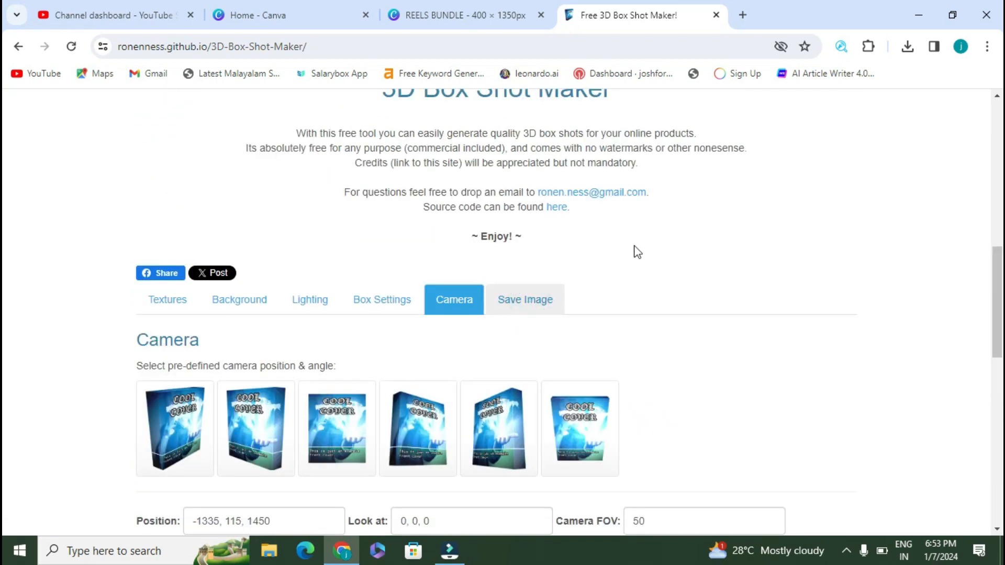
{"action": "left_click", "coordinate": [511, 299]}
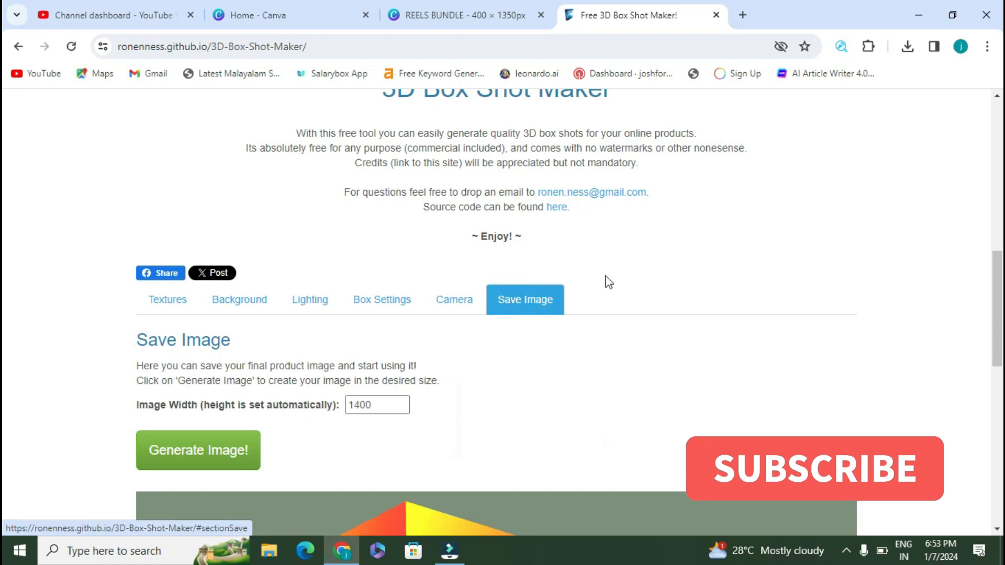
{"action": "scroll", "coordinate": [609, 283], "scroll_direction": "down", "scroll_amount": 4}
Step: Generate the REELS BUNDLE box render and save it as download.png
{"action": "left_click", "coordinate": [235, 232]}
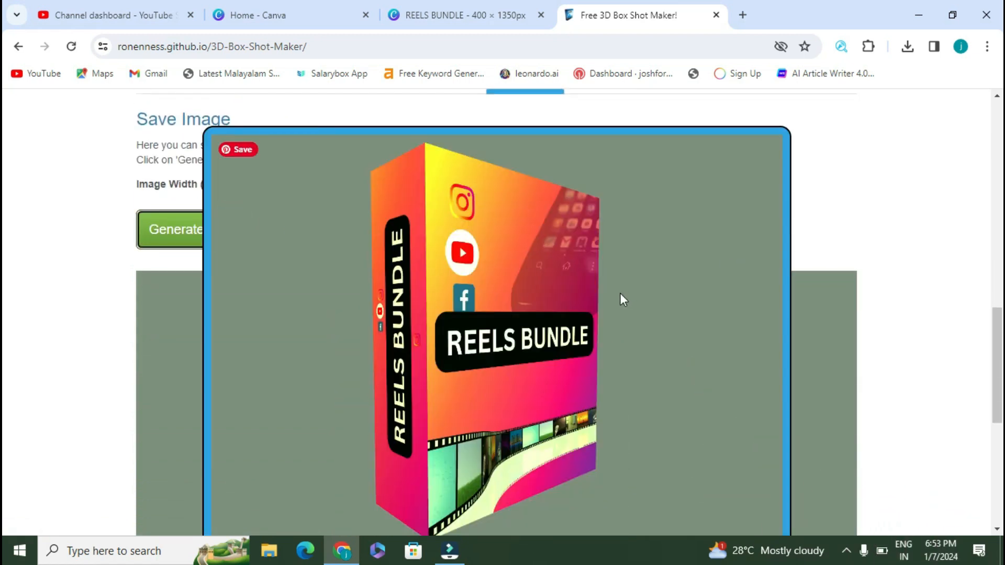
{"action": "right_click", "coordinate": [550, 295]}
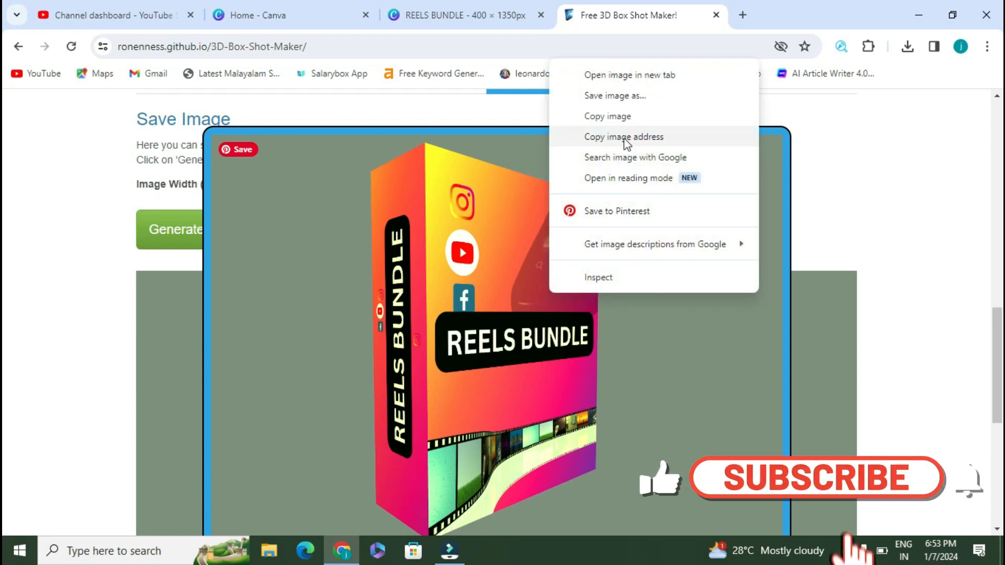
{"action": "left_click", "coordinate": [635, 96]}
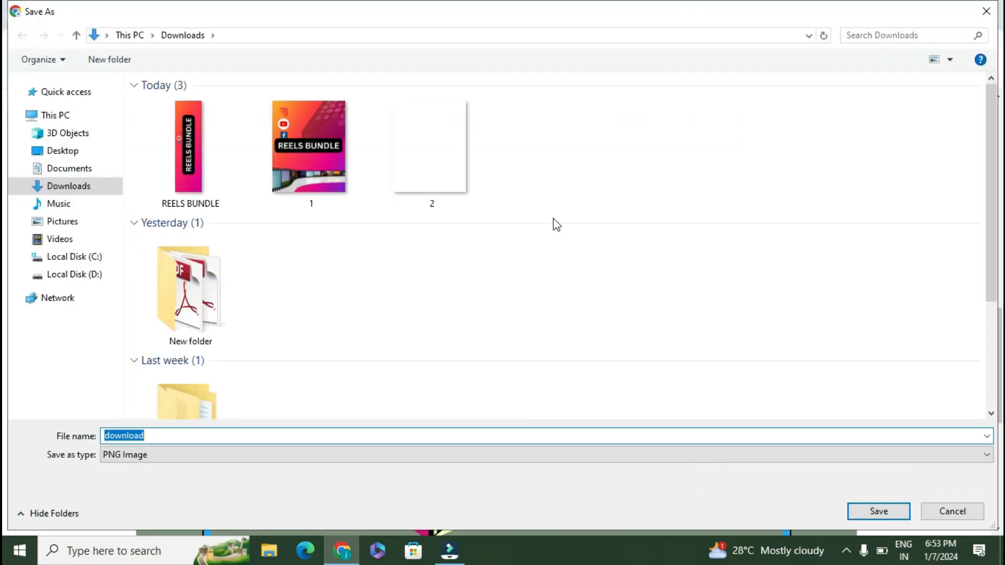
{"action": "left_click", "coordinate": [883, 519]}
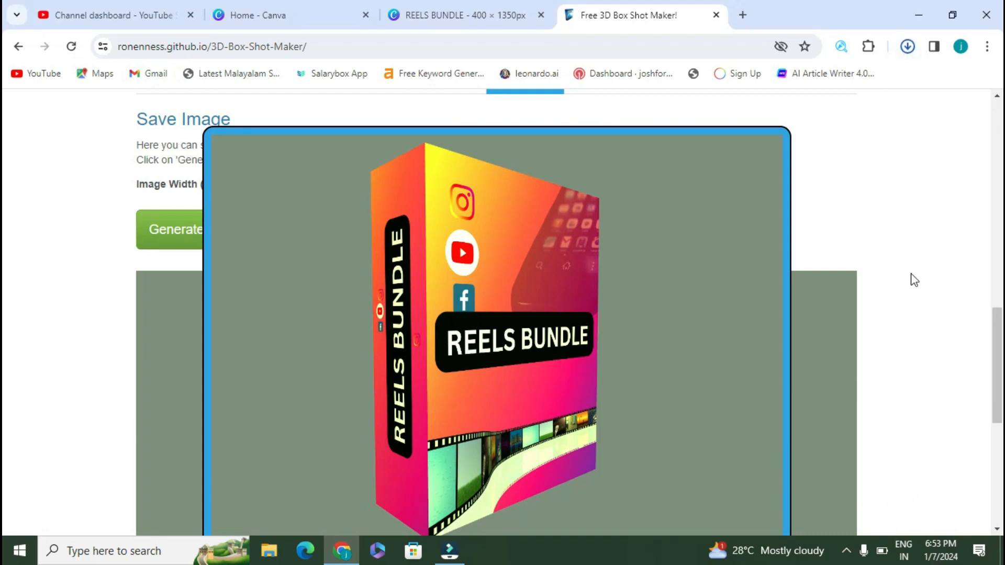
Step: Find download.png in the recent downloads list and show it in its folder
{"action": "left_click", "coordinate": [907, 50]}
{"action": "left_click", "coordinate": [907, 47]}
{"action": "left_click", "coordinate": [825, 111]}
{"action": "left_click", "coordinate": [856, 112]}
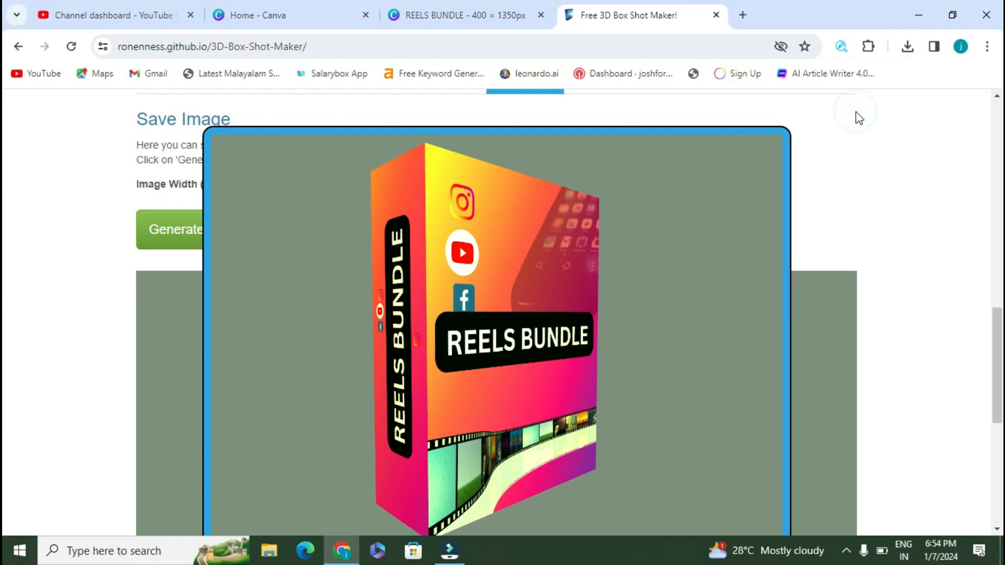